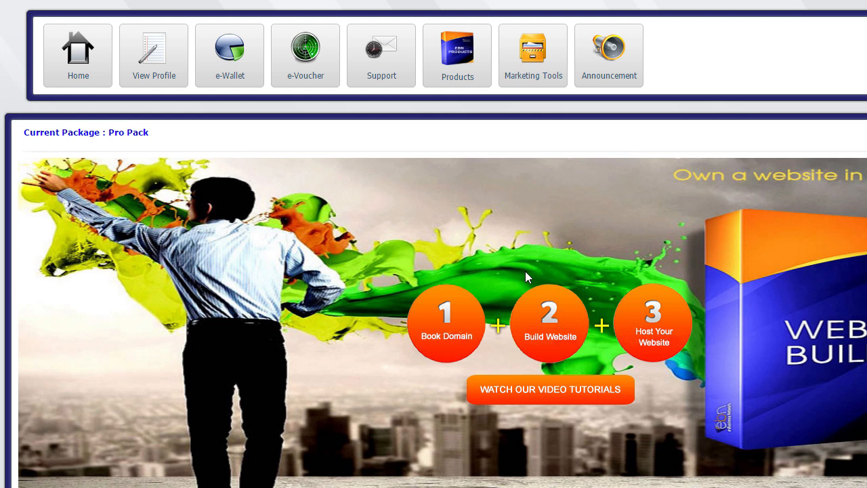
Go to the Products page from the member home page
left_click(470, 63)
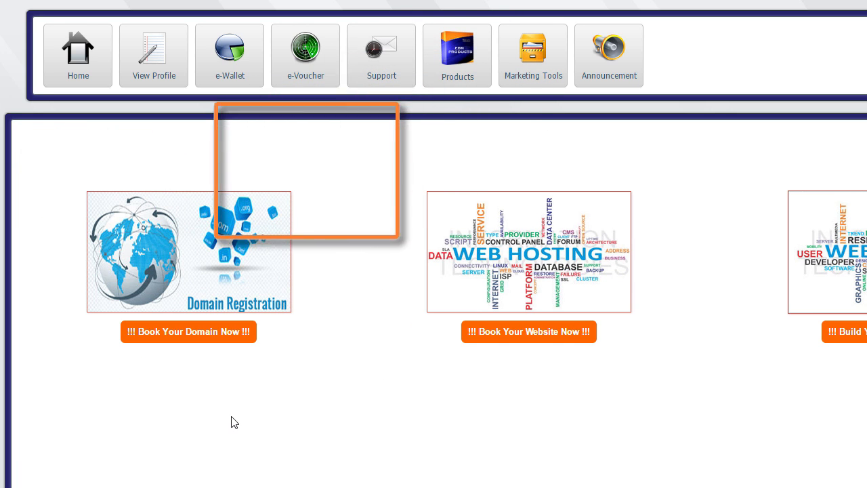
Open the Domain Registration search page and place the cursor in the domain search box
left_click(190, 333)
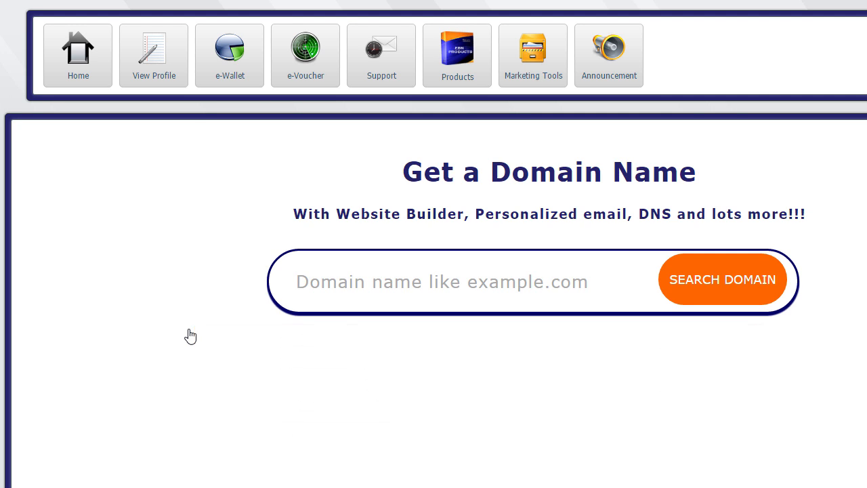
left_click(325, 288)
type("www.")
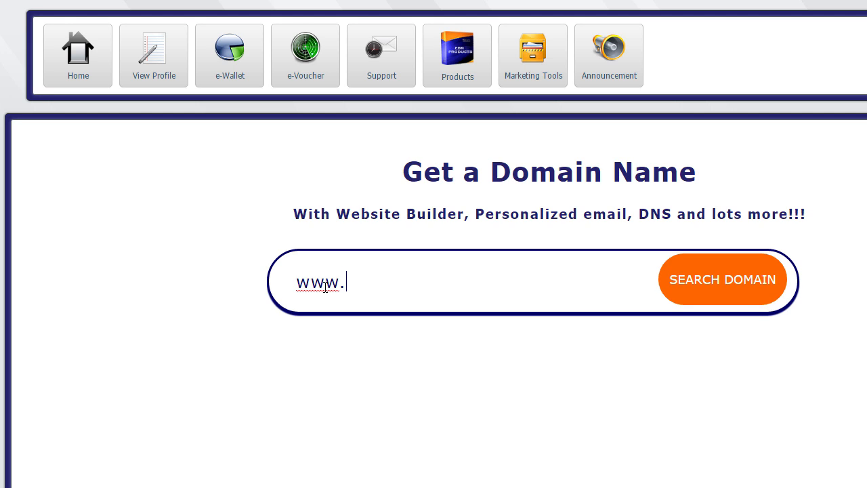
type("upraw")
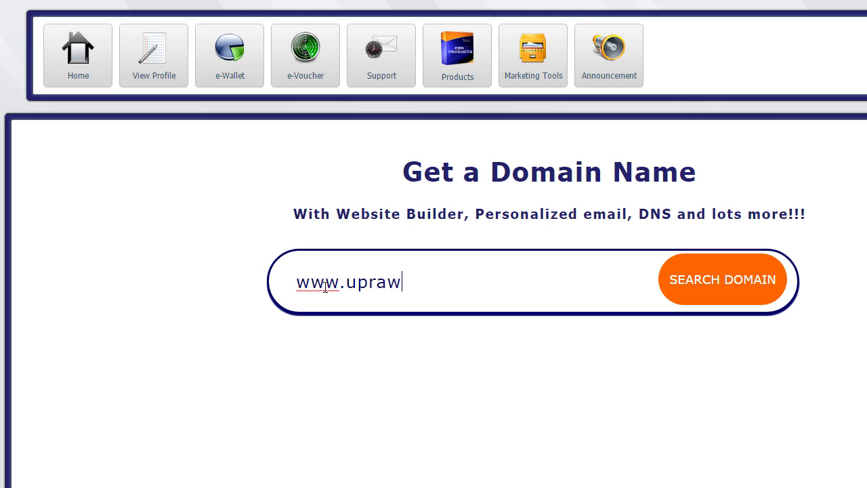
type(".com")
left_click(715, 290)
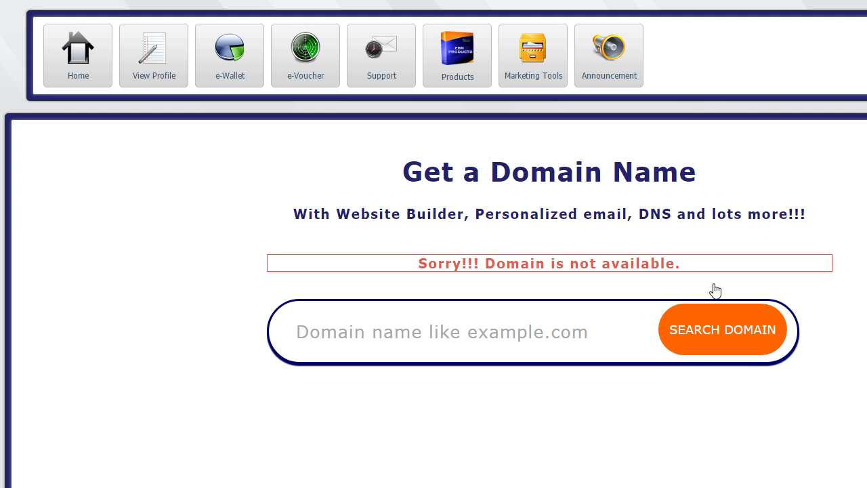
left_click(323, 276)
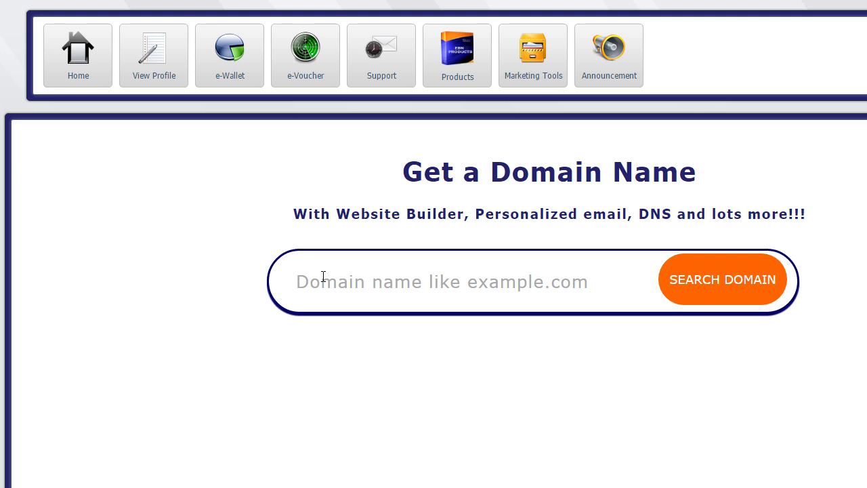
type("ebnte")
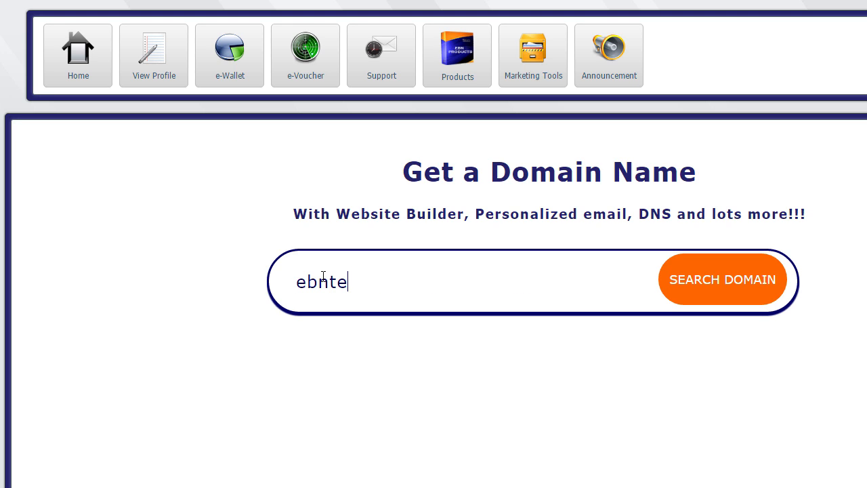
type("stdom")
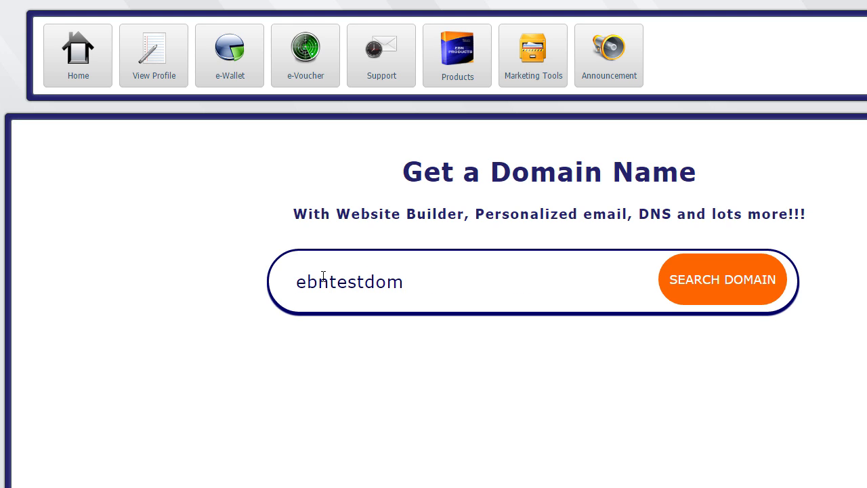
type("ain.com")
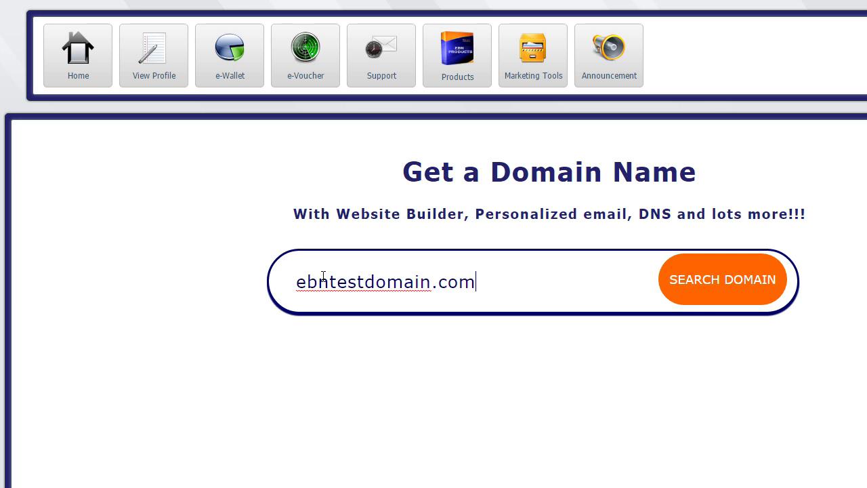
left_click(737, 290)
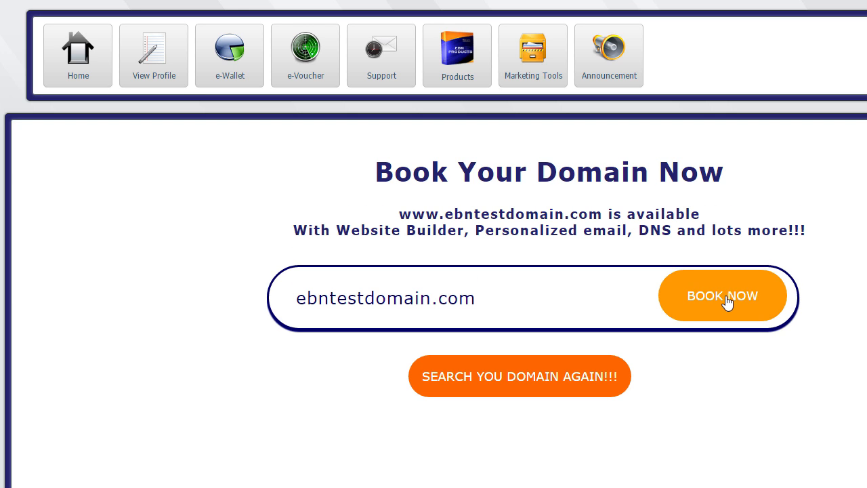
Book ebntestdomain.com and confirm the booking in the browser dialog
left_click(722, 303)
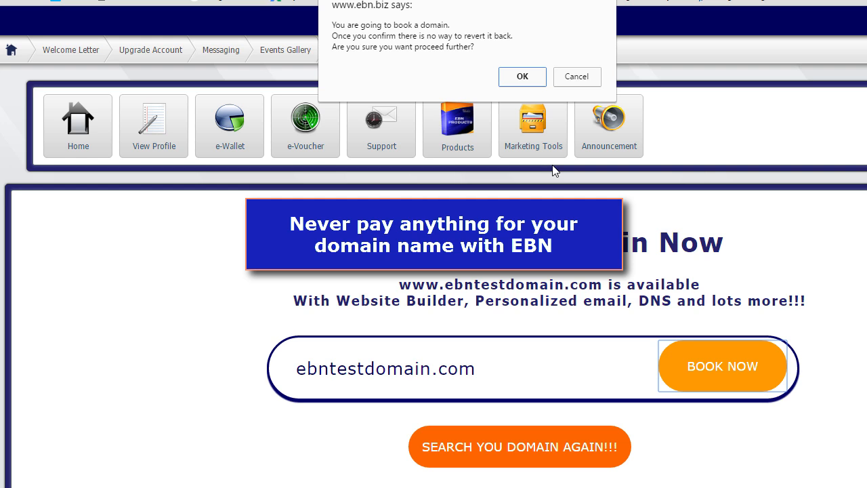
left_click(522, 77)
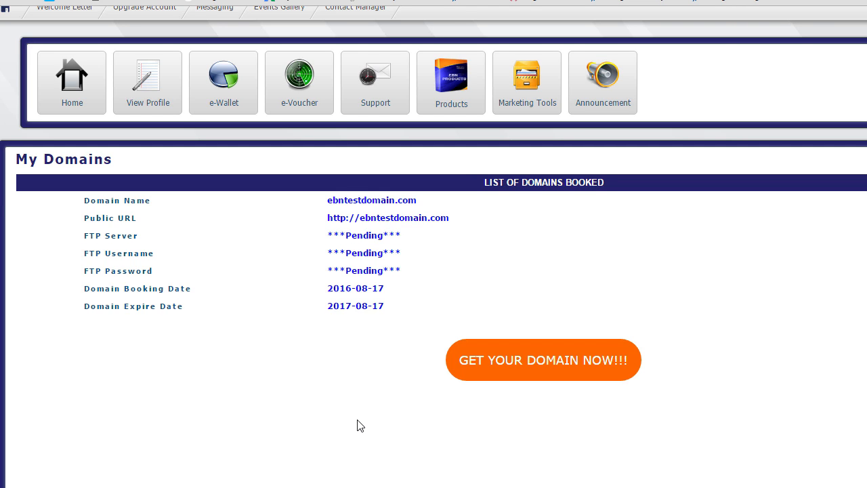
Go back to the Products page after reviewing the booked domain under My Domains
left_click(450, 103)
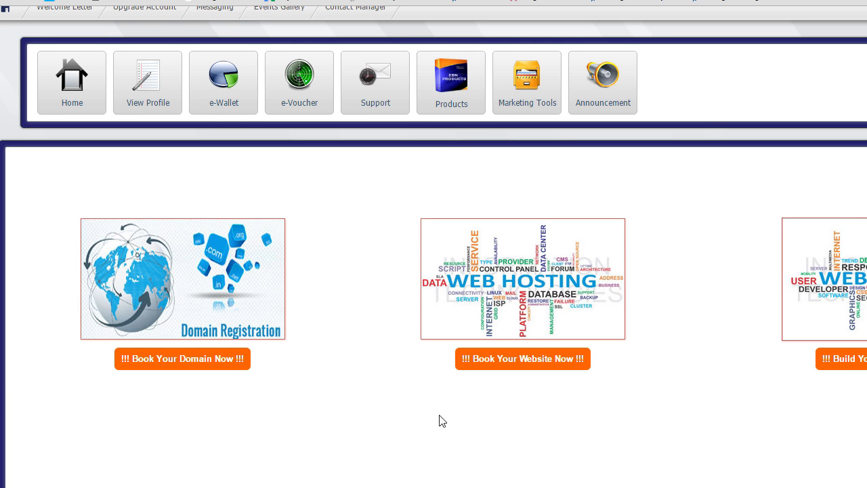
left_click(519, 367)
left_click(358, 314)
type("www")
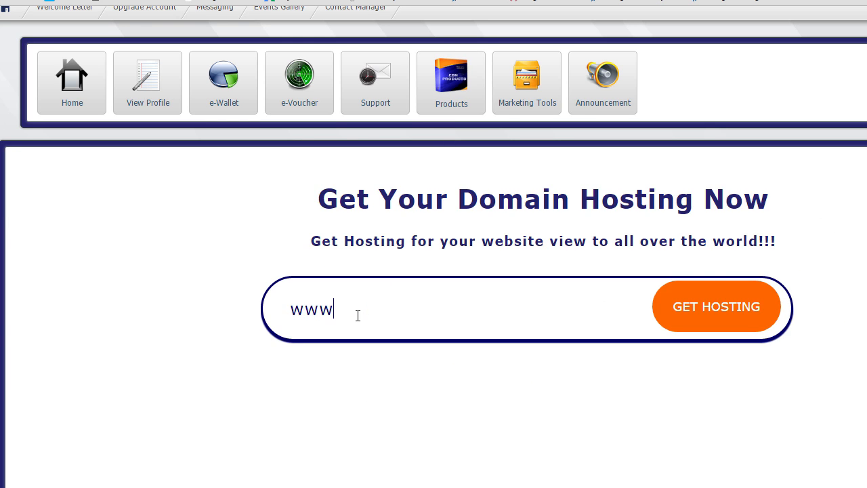
type(".ebntestdomain.com")
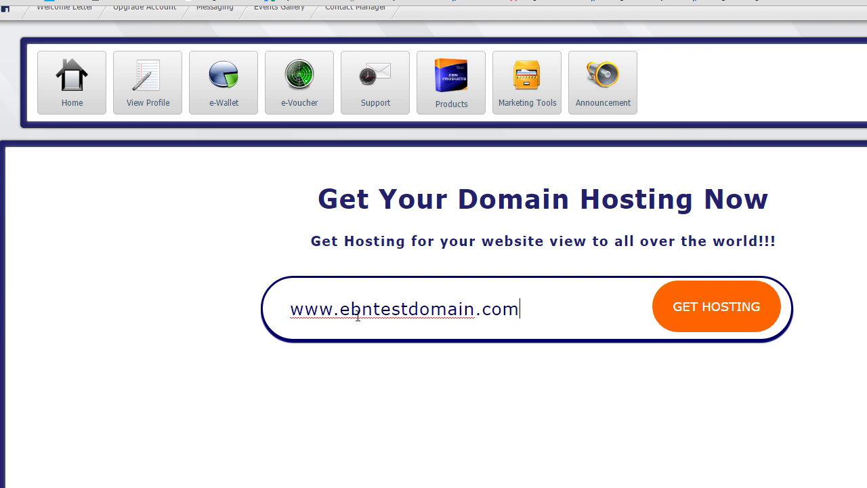
left_click(692, 317)
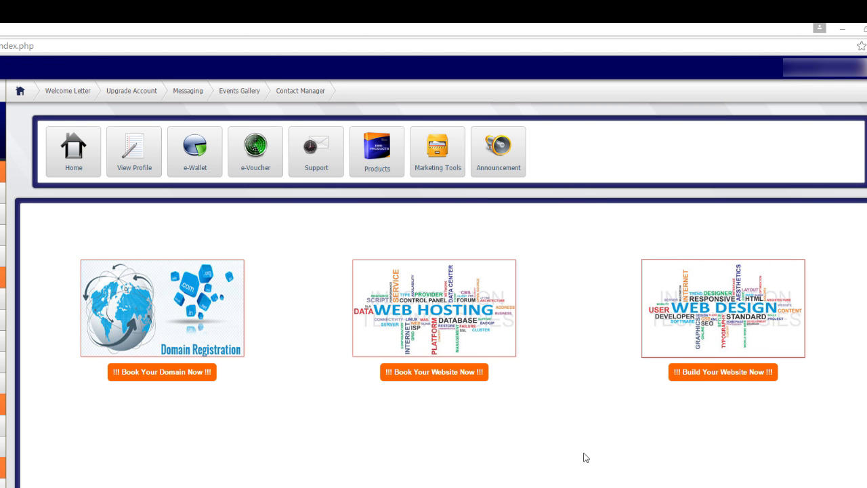
Create a new website in the builder and go back to the Sites list showing My New Site
left_click(708, 372)
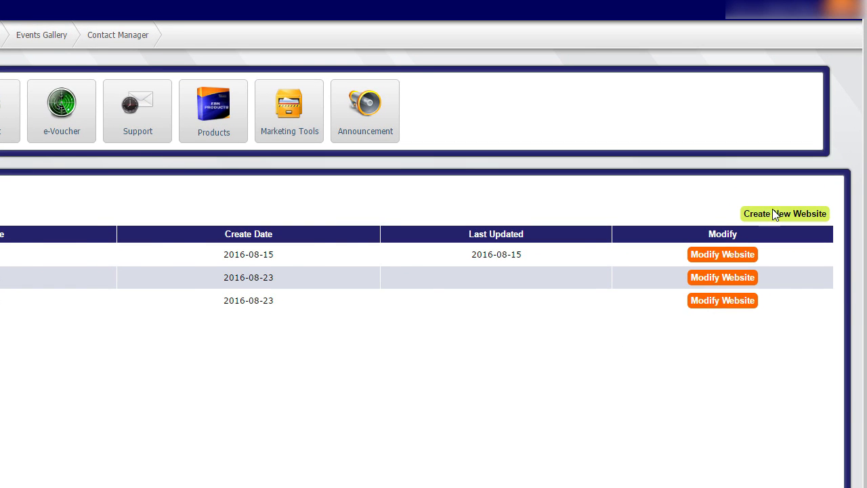
left_click(790, 220)
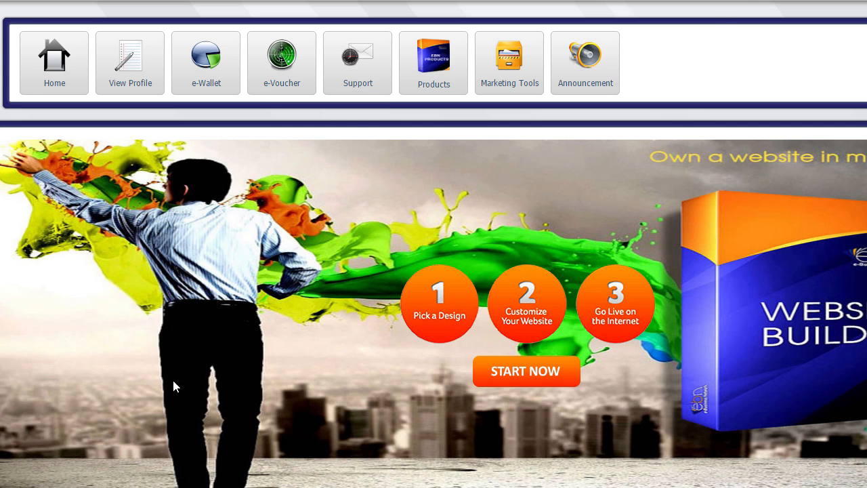
left_click(509, 376)
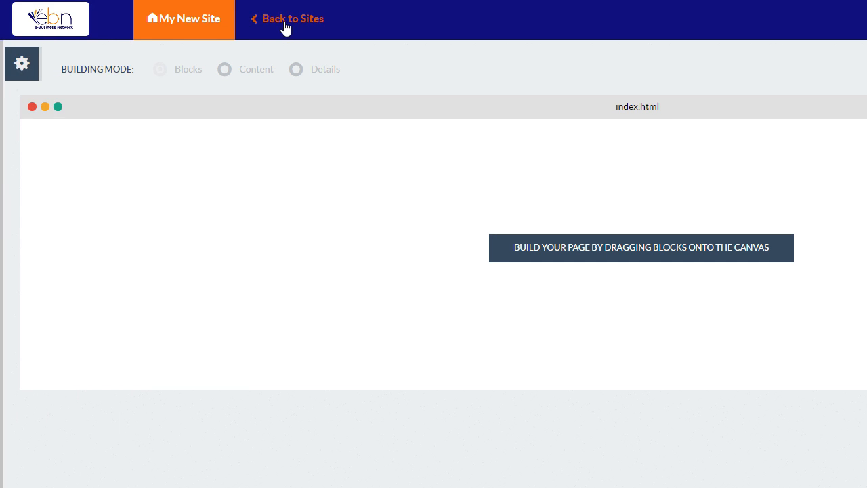
left_click(285, 21)
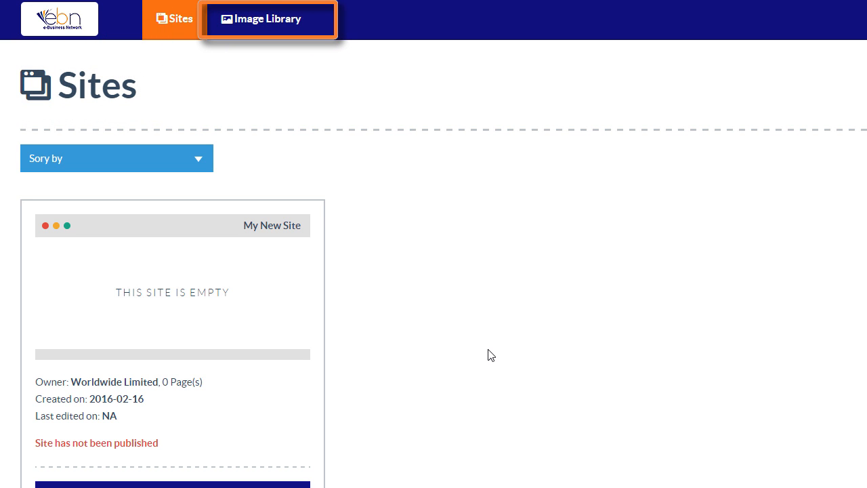
left_click(261, 18)
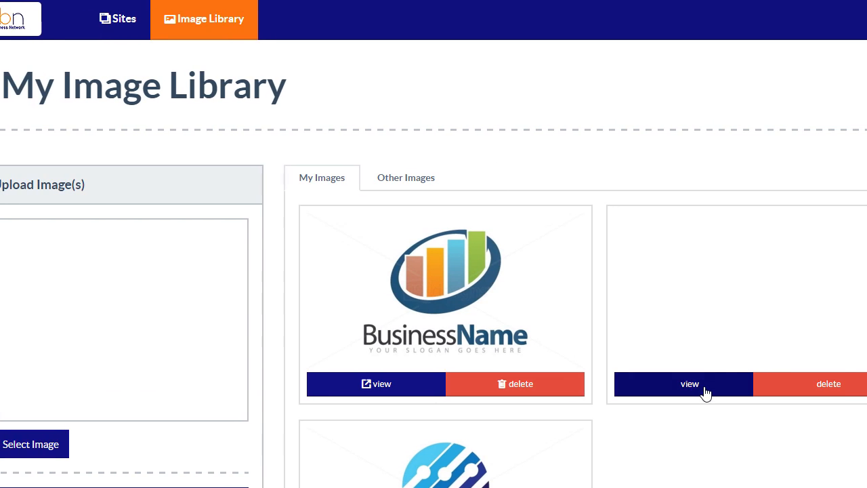
left_click(746, 383)
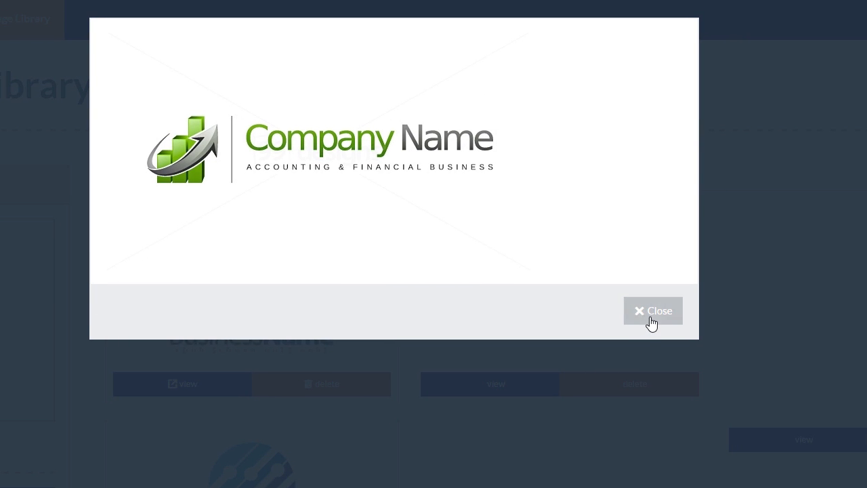
left_click(652, 318)
left_click(803, 440)
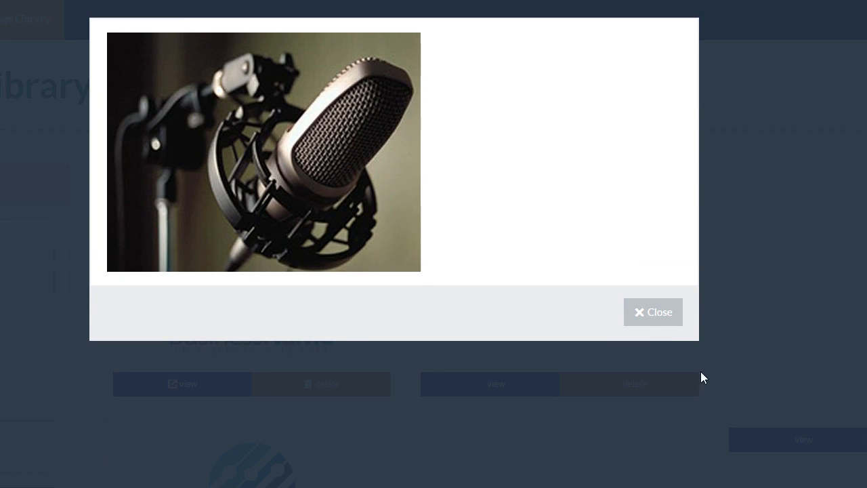
left_click(654, 319)
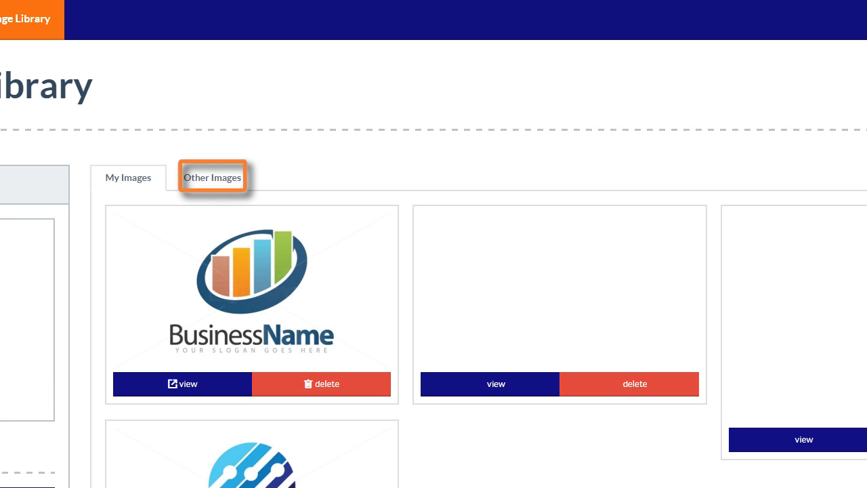
left_click(210, 189)
left_click(558, 478)
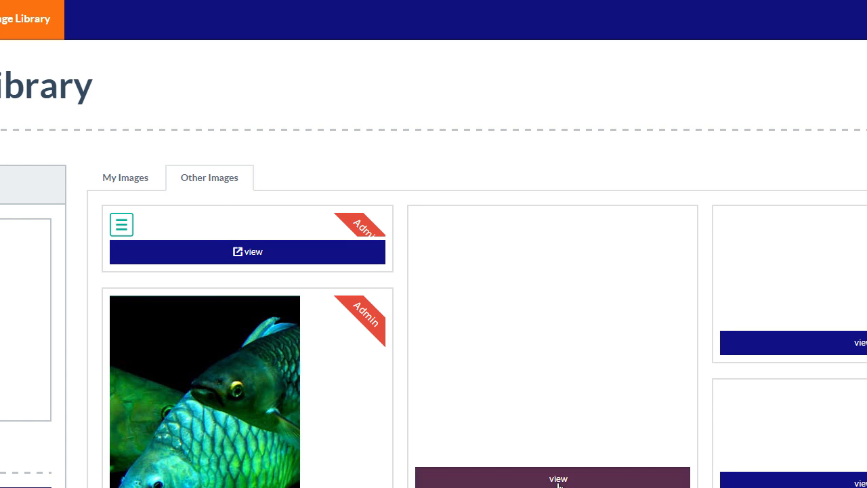
left_click(659, 334)
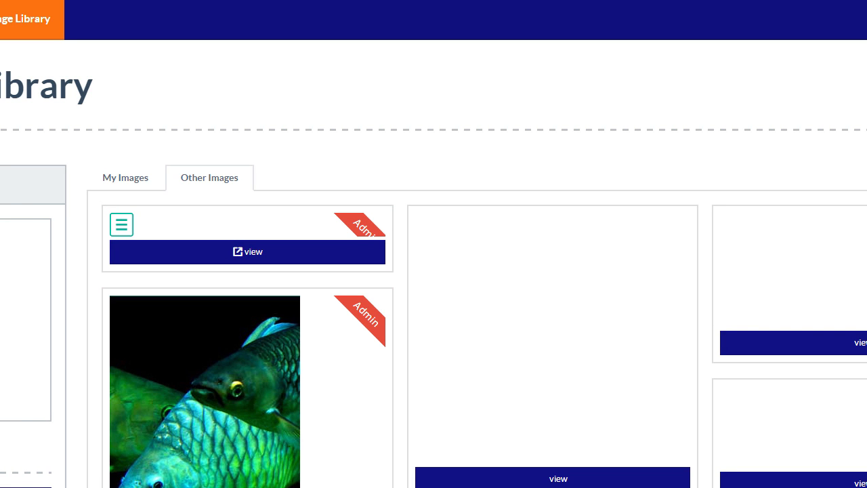
scroll(434, 270, "down", 10)
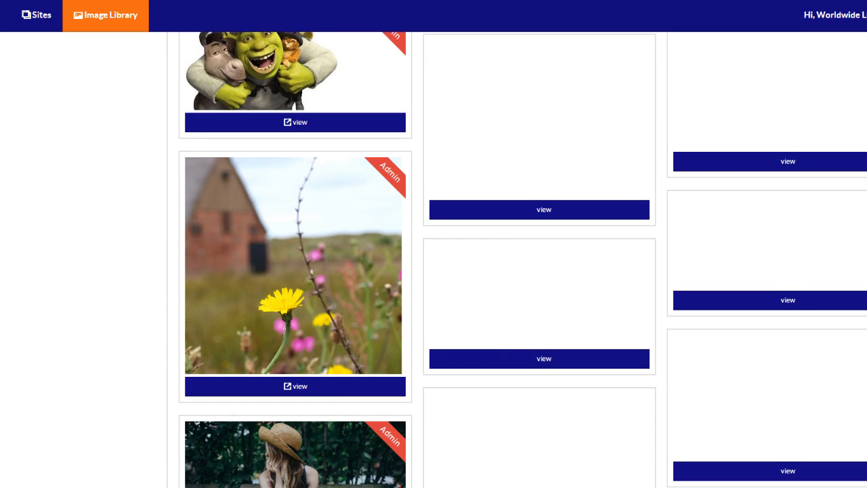
scroll(433, 271, "down", 1)
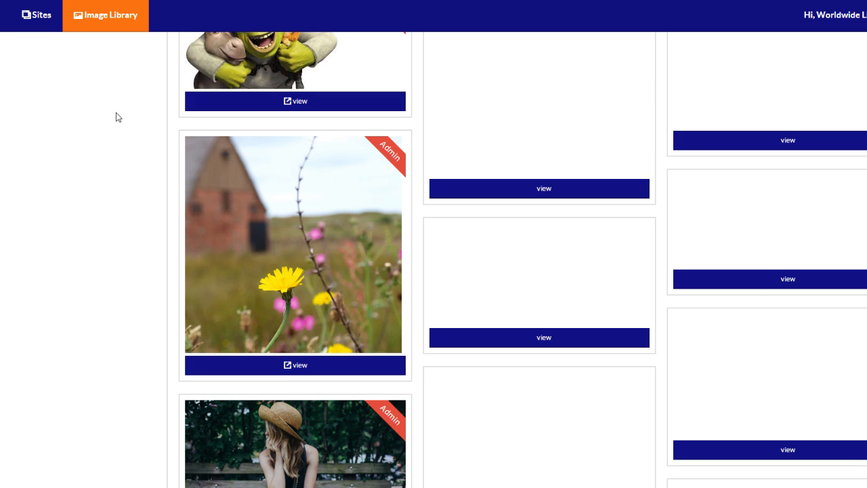
left_click(38, 15)
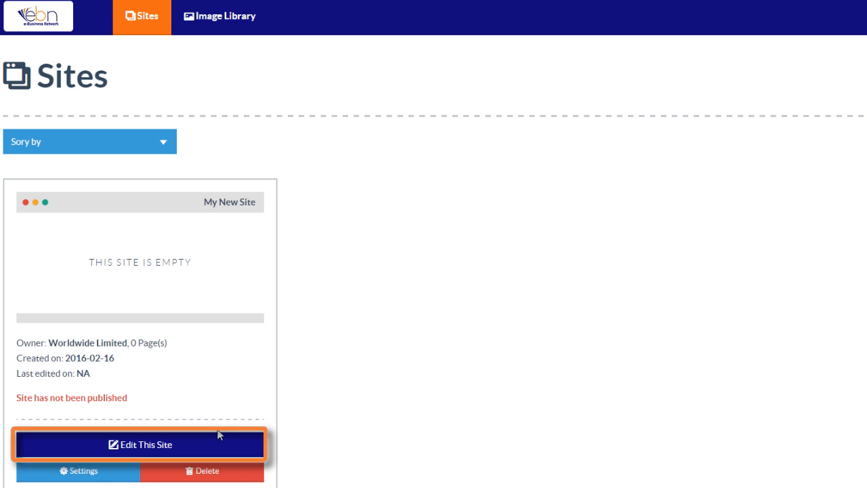
left_click(201, 441)
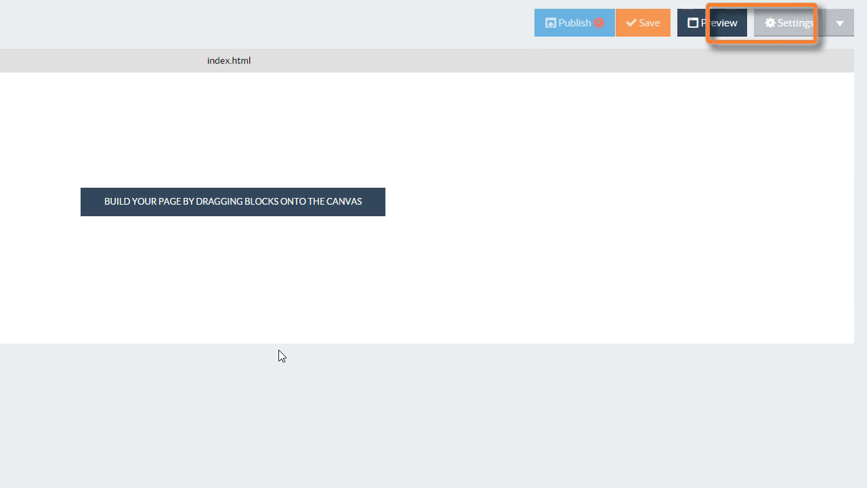
left_click(851, 23)
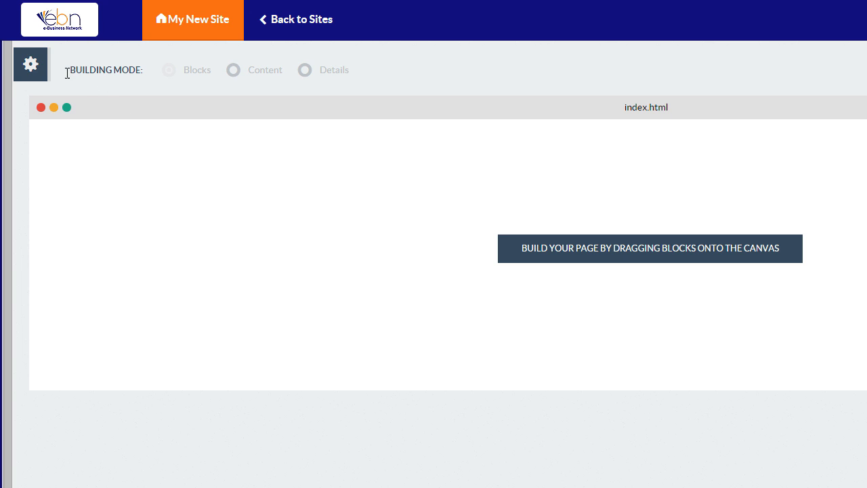
Place the red Agriculture, Commercial and Private Homes services block on the empty index.html page
mouse_move(45, 69)
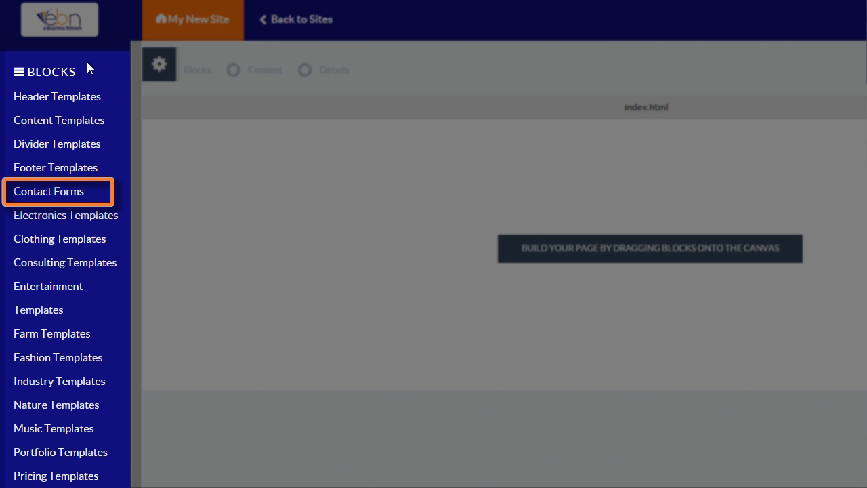
left_click(66, 196)
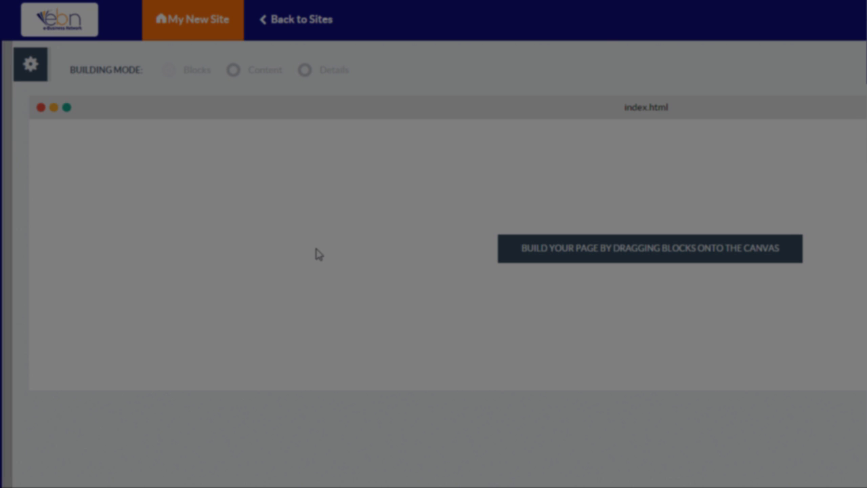
mouse_move(58, 98)
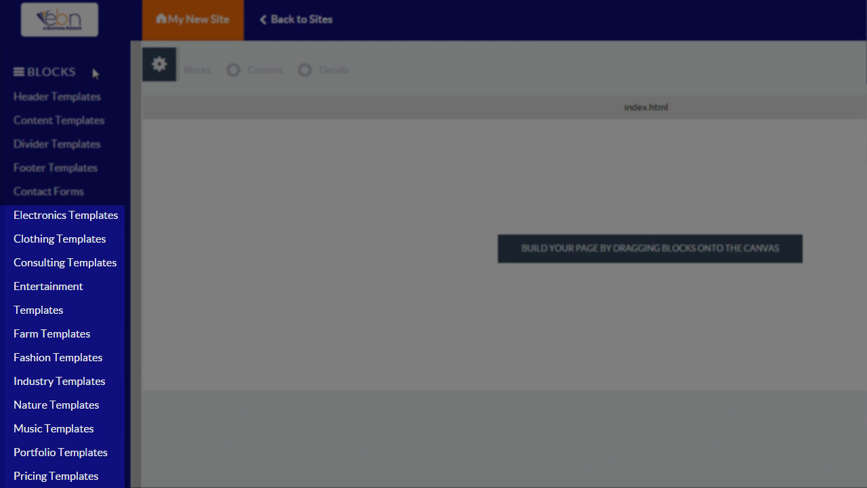
mouse_move(97, 383)
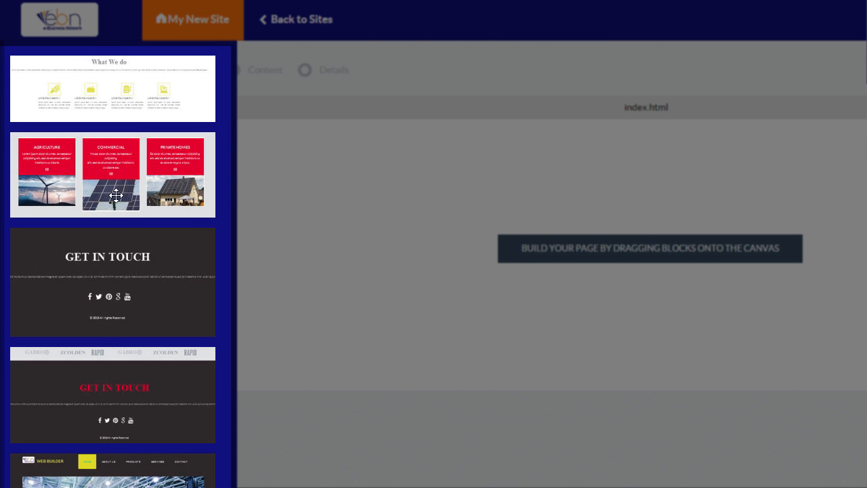
left_click_drag(116, 196, 686, 219)
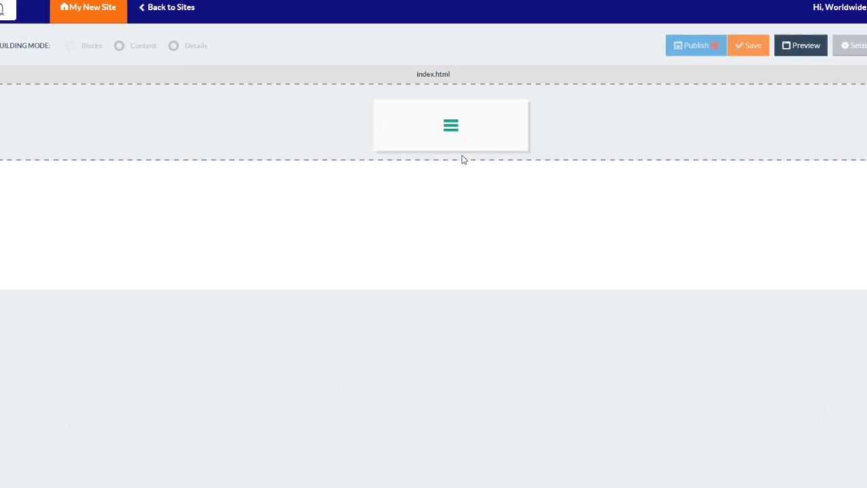
left_click_drag(464, 159, 467, 162)
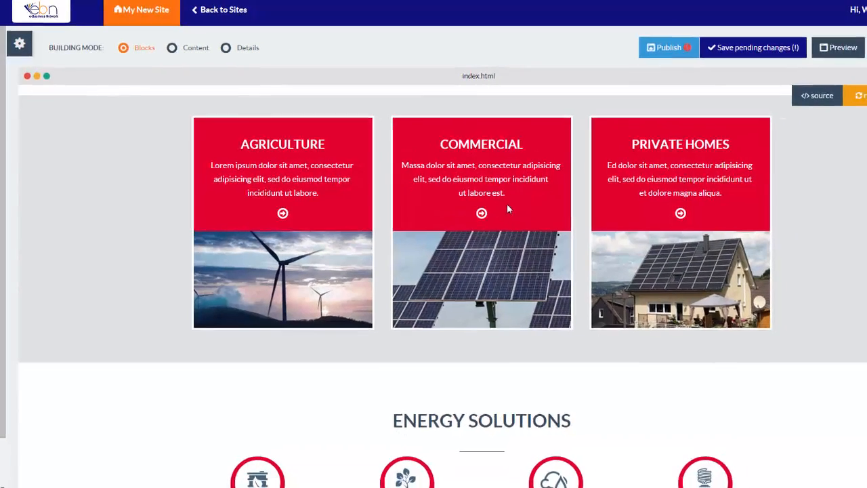
Add the 'We are EBN Web Builder!' footer block to the page
mouse_move(23, 52)
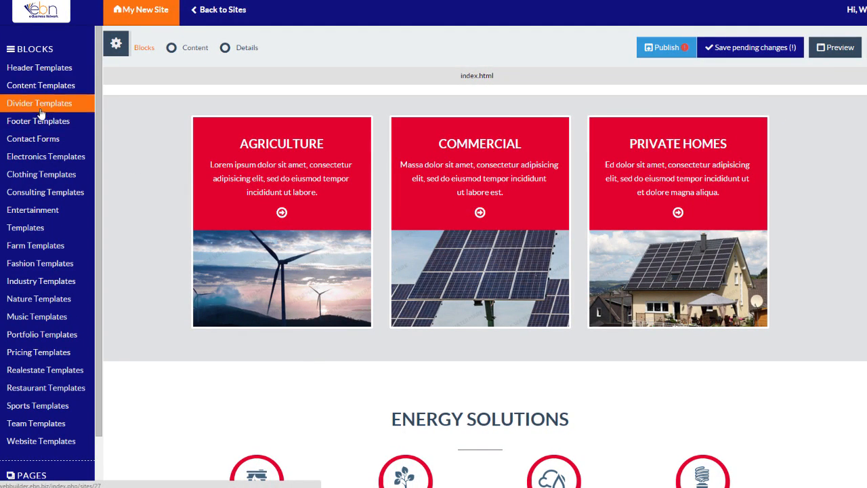
left_click(40, 125)
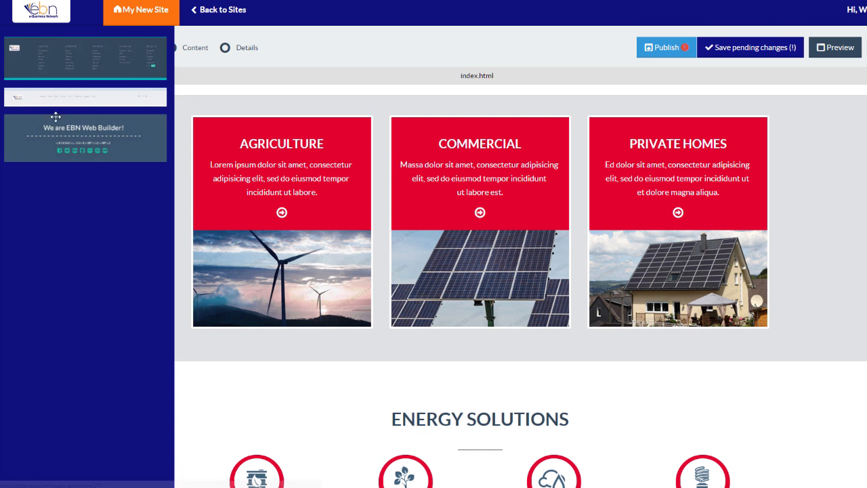
left_click_drag(60, 137, 470, 143)
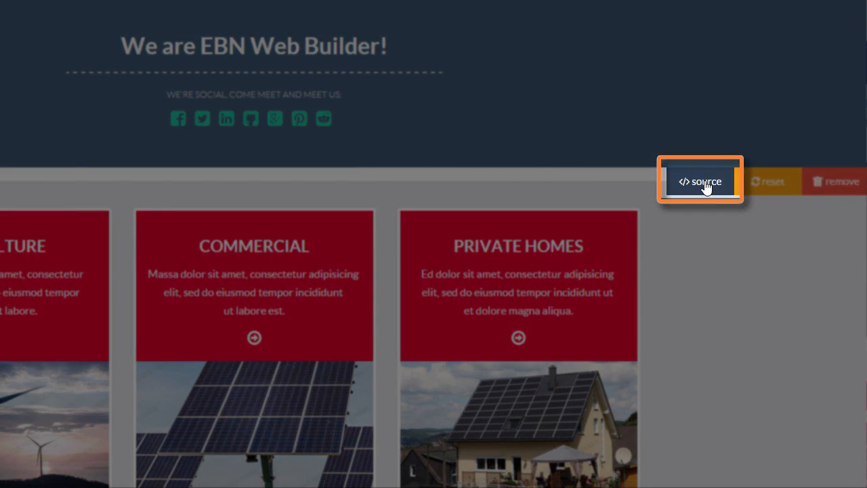
left_click(707, 185)
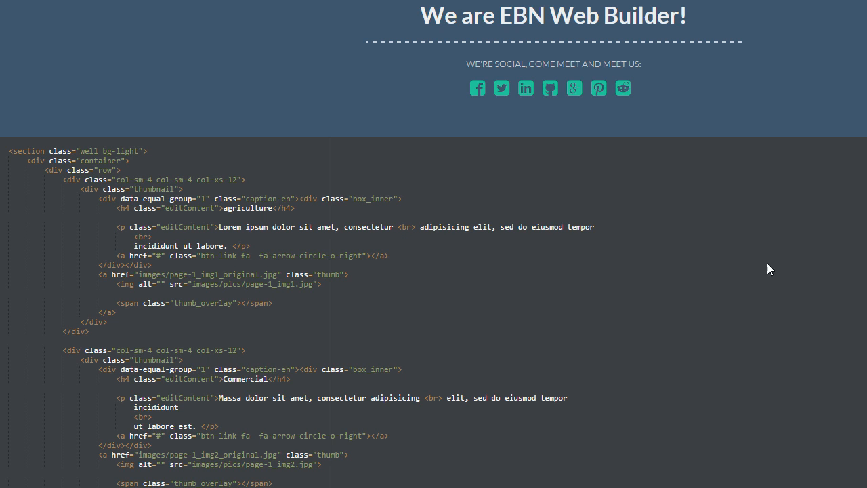
scroll(720, 250, "down", 1)
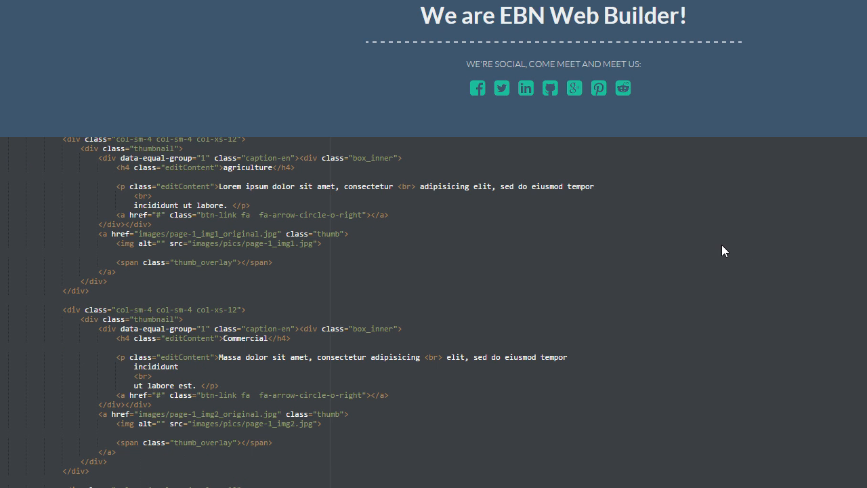
scroll(721, 250, "down", 1)
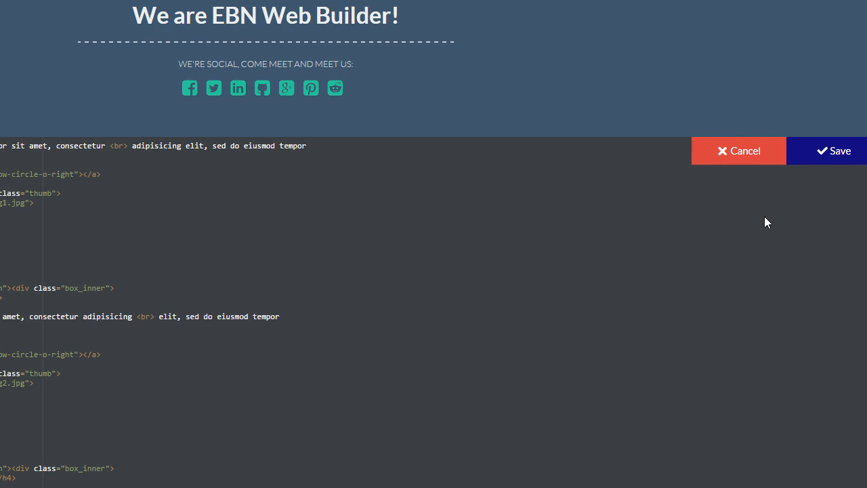
left_click(742, 153)
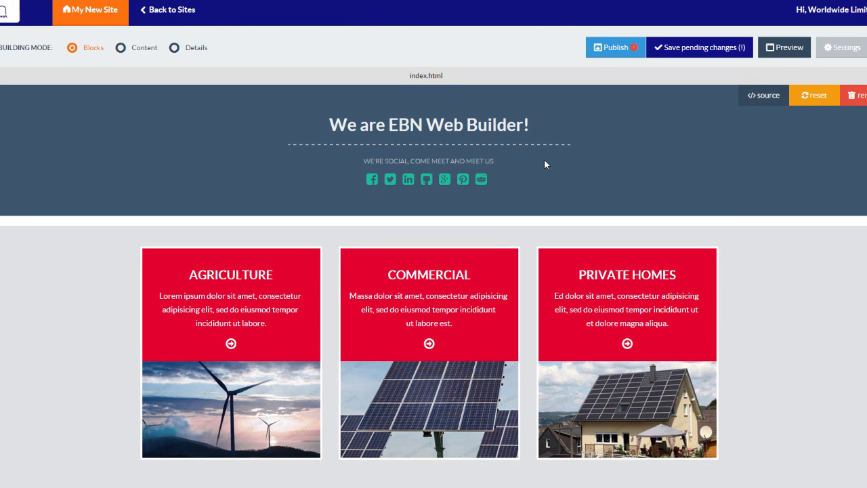
Drag the social block below Energy Solutions, then replace the Lorem paragraph with 'This is where you enter new text'
left_click_drag(546, 176, 540, 468)
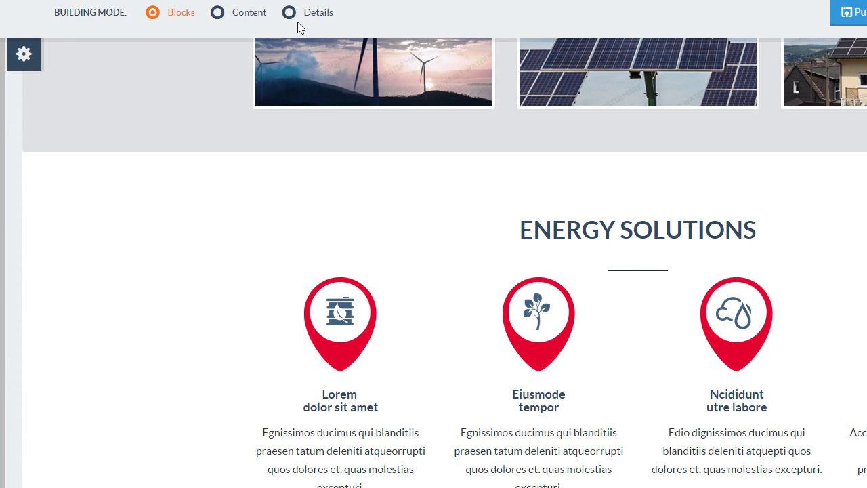
left_click(259, 15)
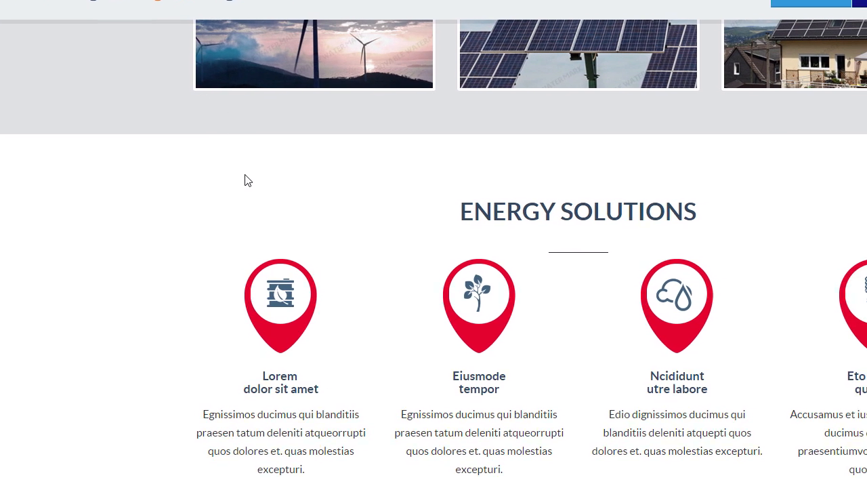
left_click(316, 431)
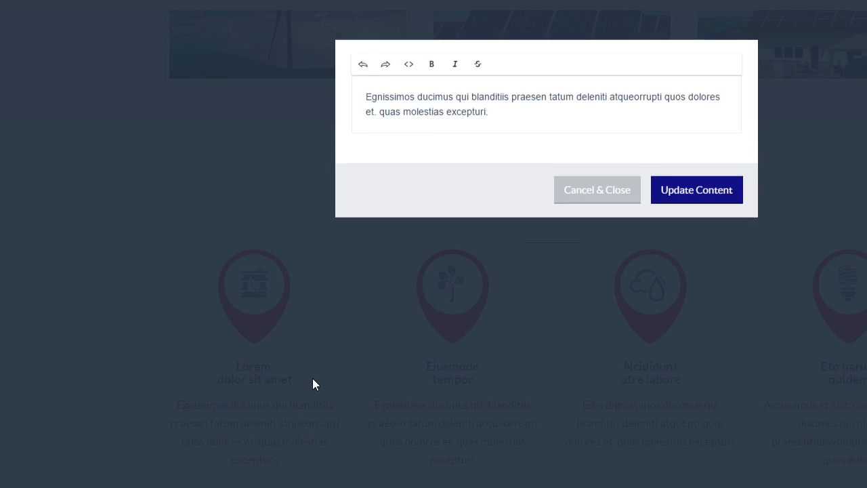
left_click_drag(360, 99, 639, 139)
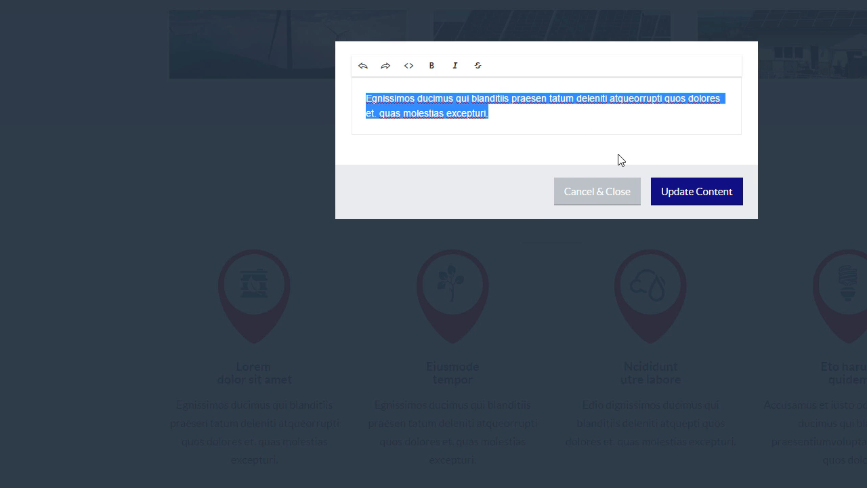
type("This is where")
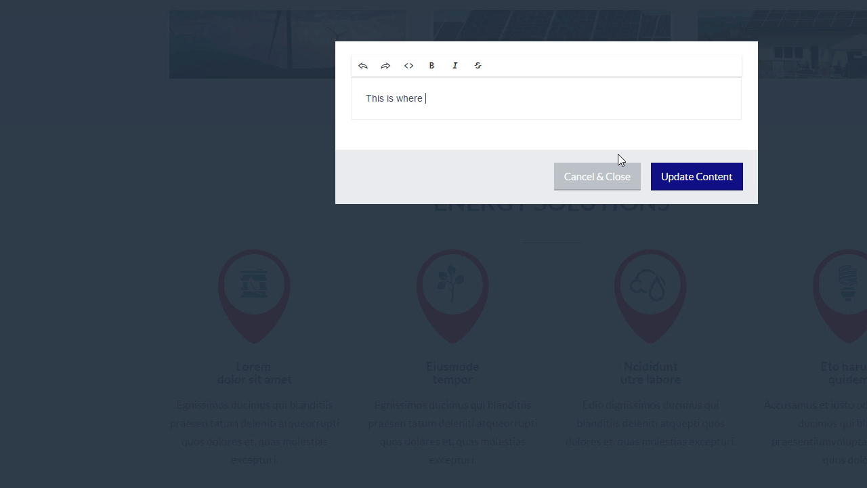
type(" you enter new text")
left_click(675, 178)
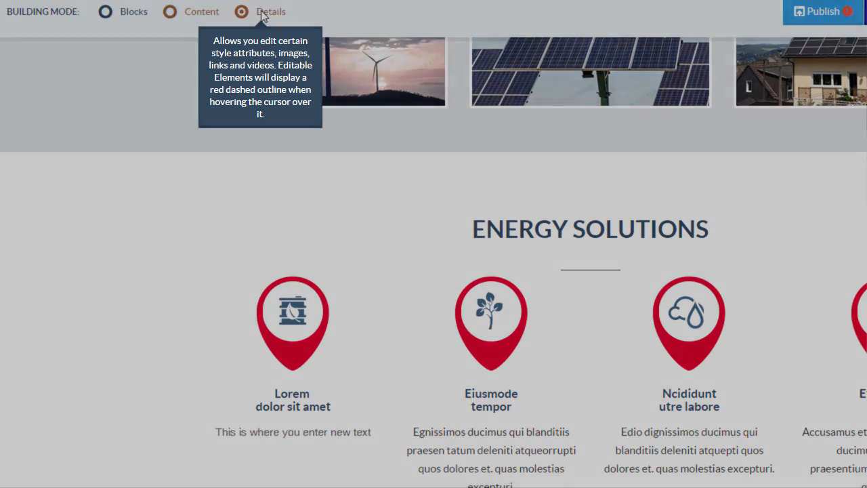
Give the new paragraph dark orange text at 24px font size
left_click(263, 13)
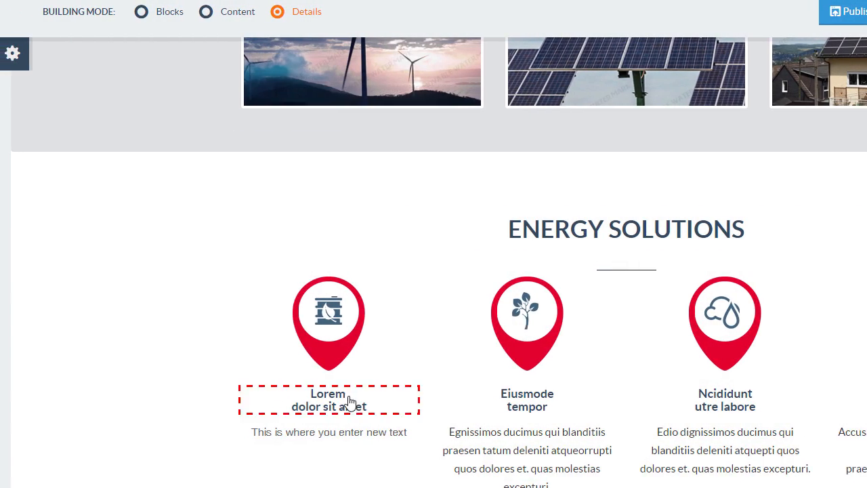
left_click(342, 430)
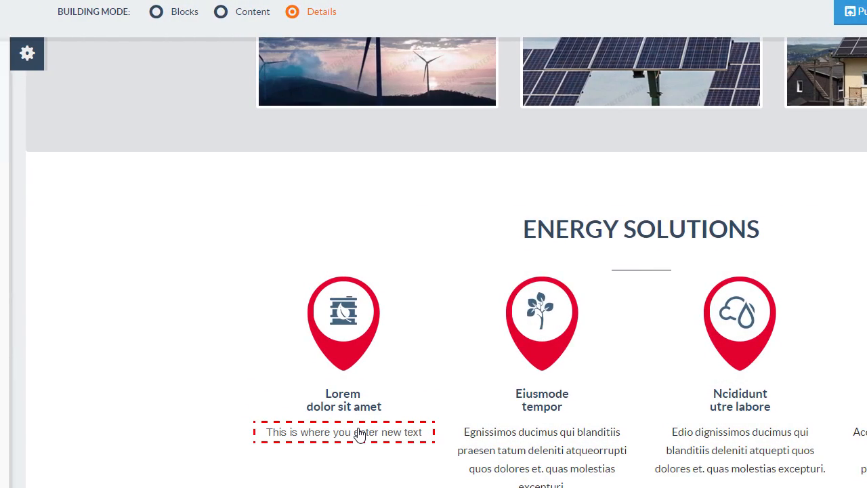
left_click(171, 174)
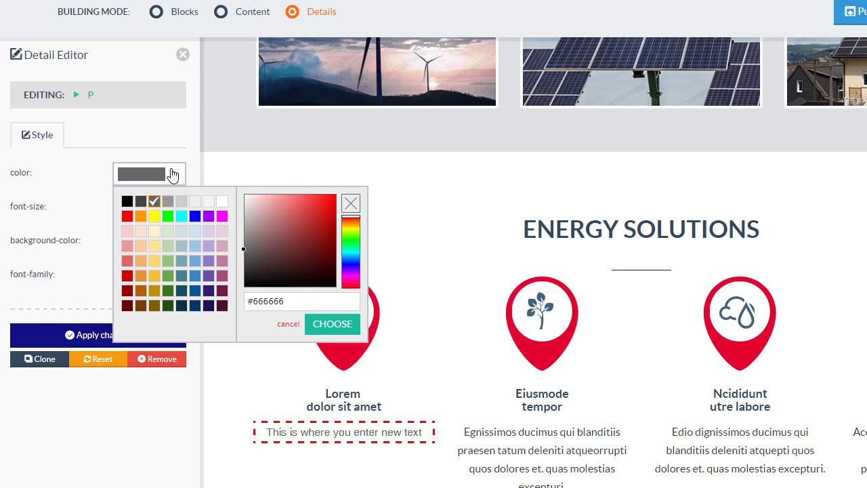
left_click(141, 291)
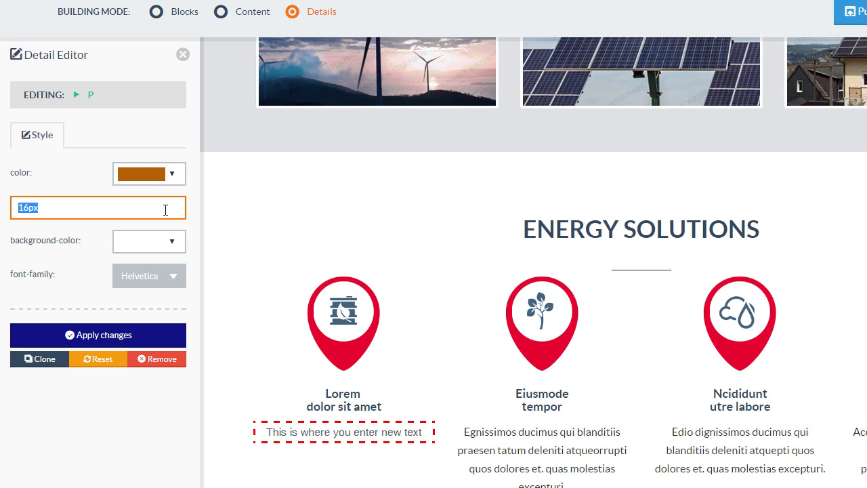
type("24px")
Add a light blue background and the Lato font to the paragraph, then apply the styles
left_click(163, 248)
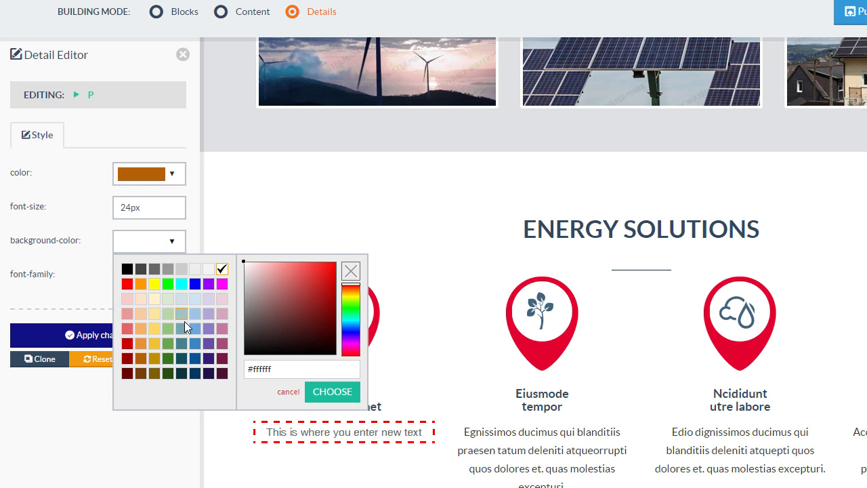
left_click(195, 335)
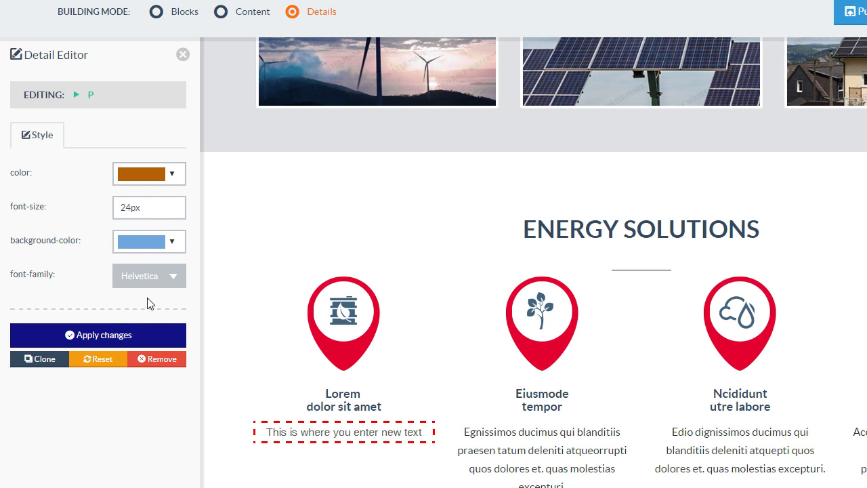
left_click(140, 278)
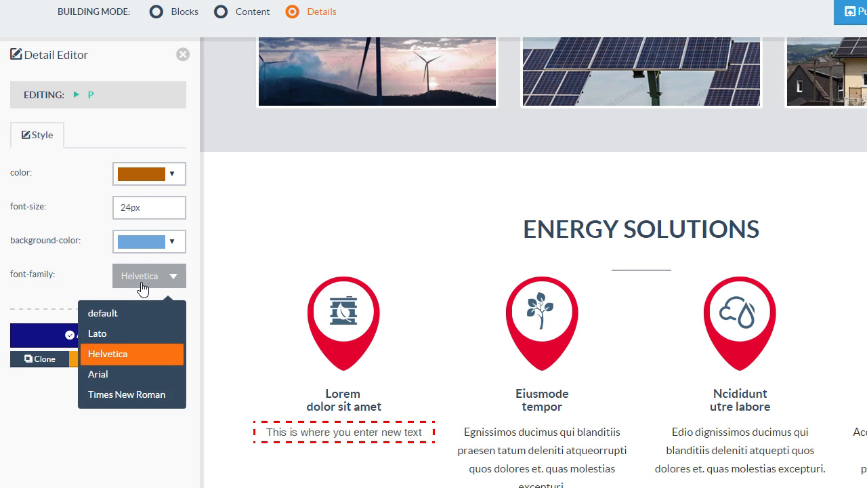
left_click(116, 334)
left_click(102, 335)
scroll(99, 327, "down", 1)
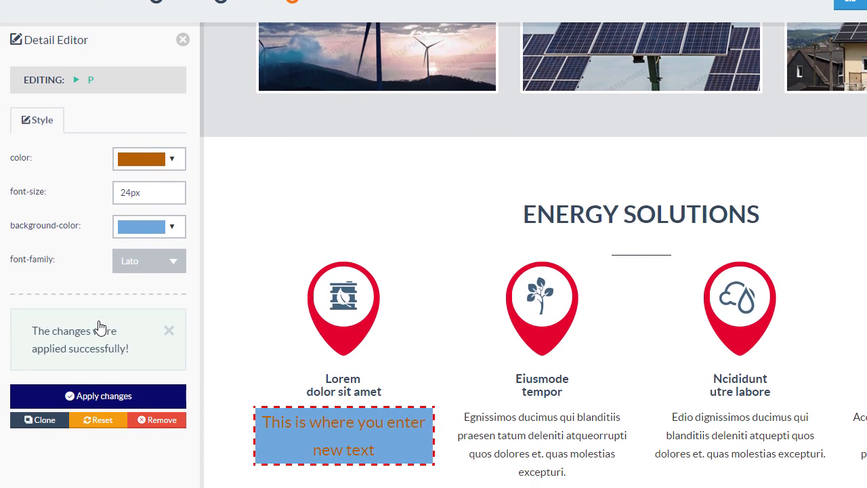
left_click(183, 20)
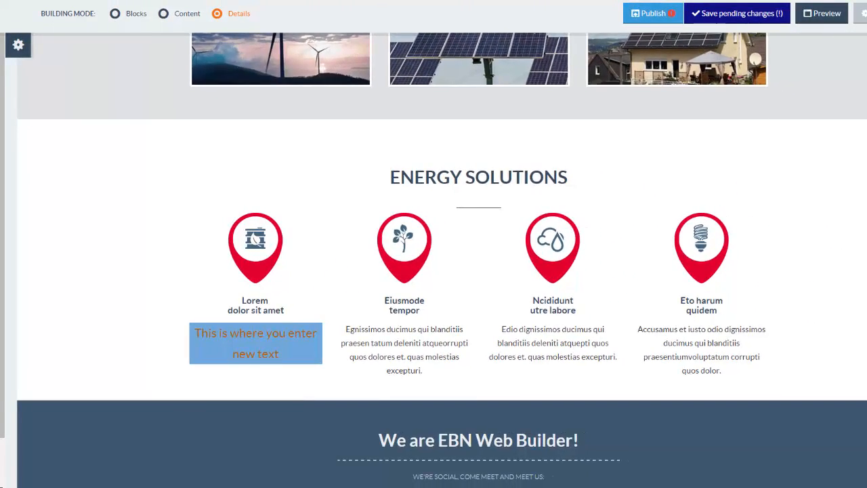
scroll(434, 258, "up", 2)
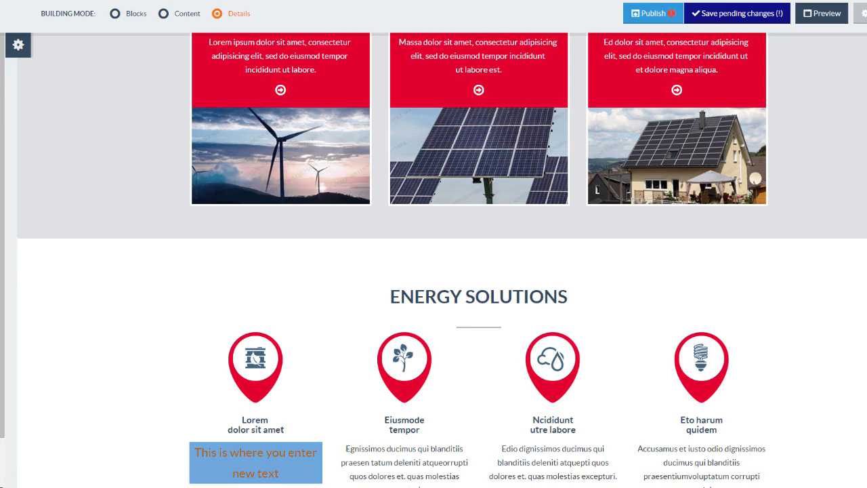
Set the wind-turbine image's border to yellow, solid, 4px width, and apply it
left_click(359, 178)
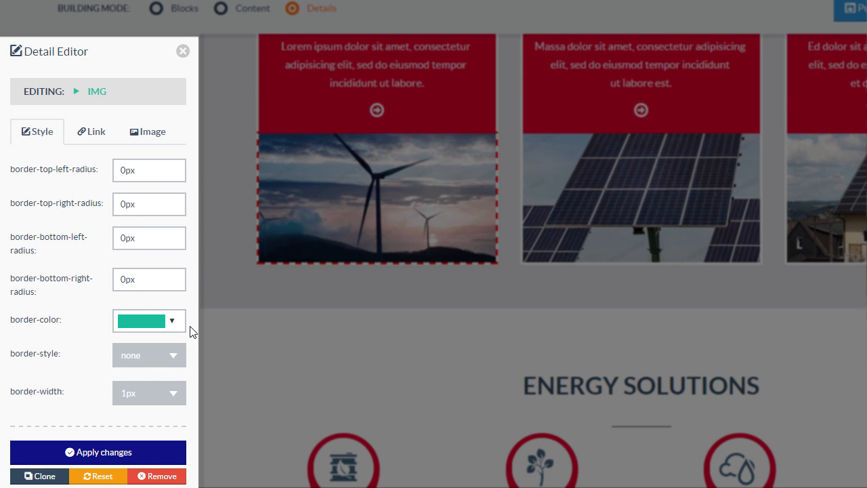
left_click(172, 324)
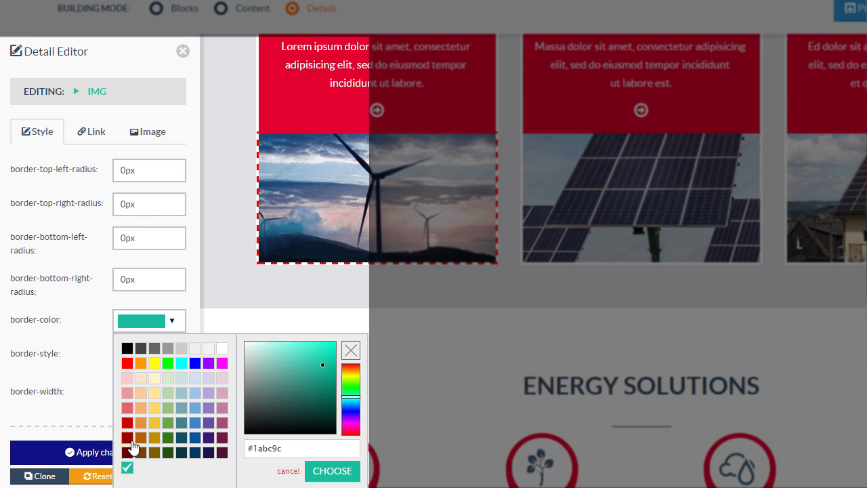
left_click(154, 363)
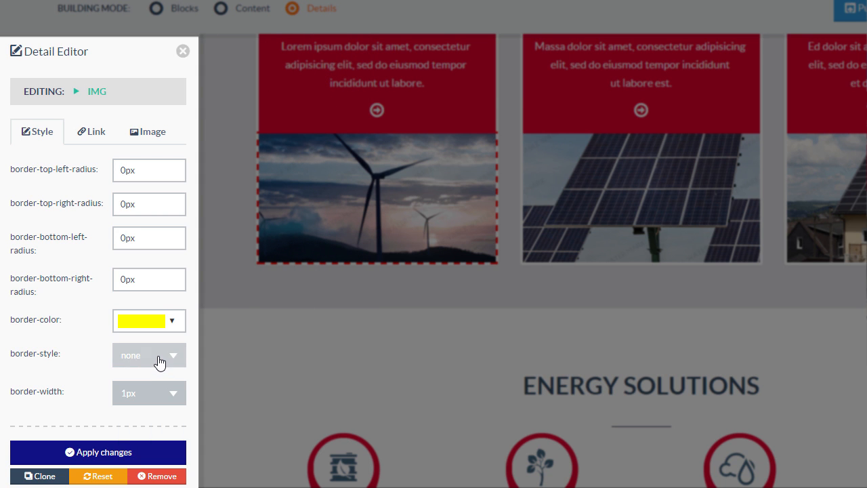
left_click(163, 363)
left_click(122, 453)
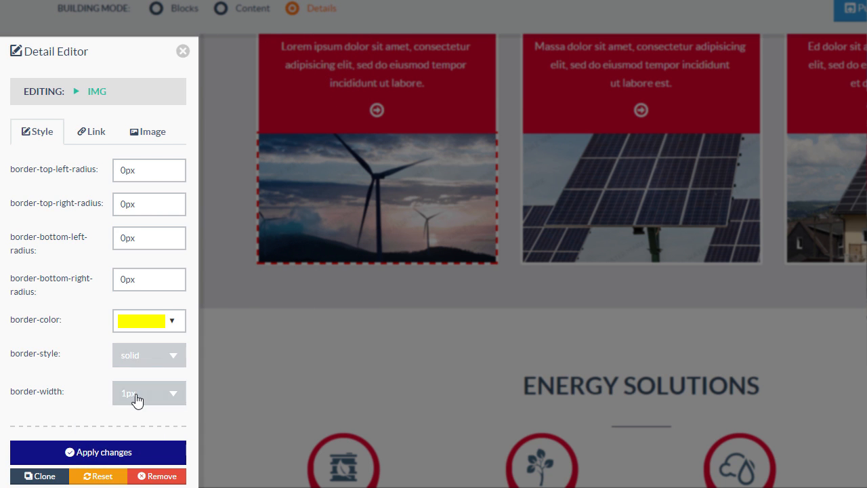
left_click(139, 399)
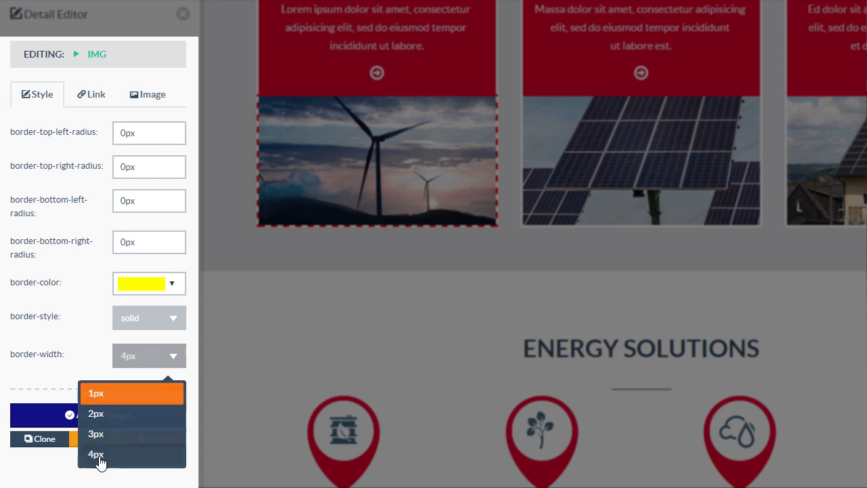
left_click(102, 456)
left_click(112, 422)
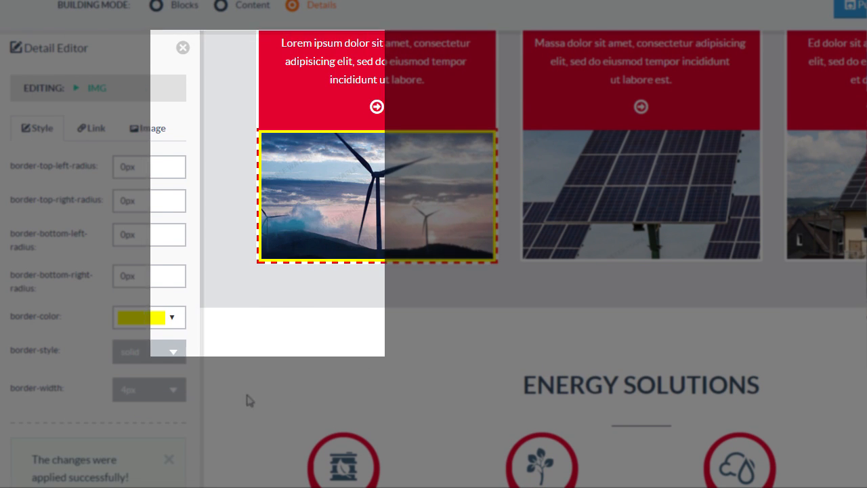
left_click(183, 48)
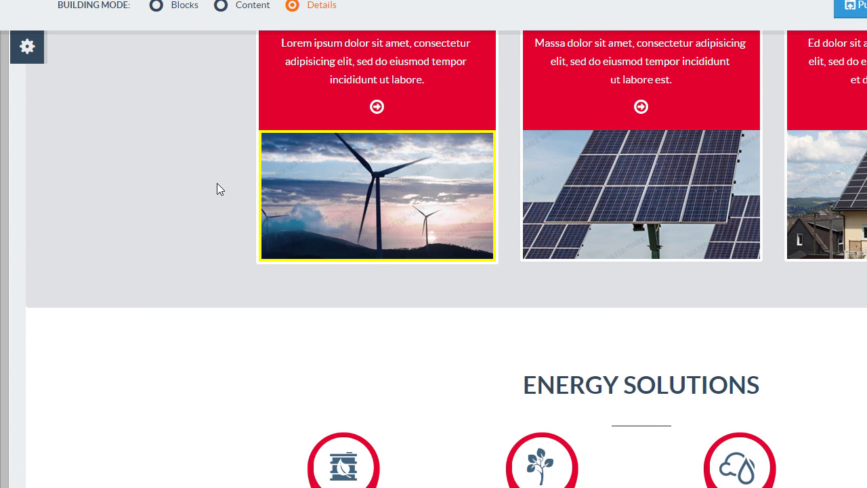
left_click(294, 199)
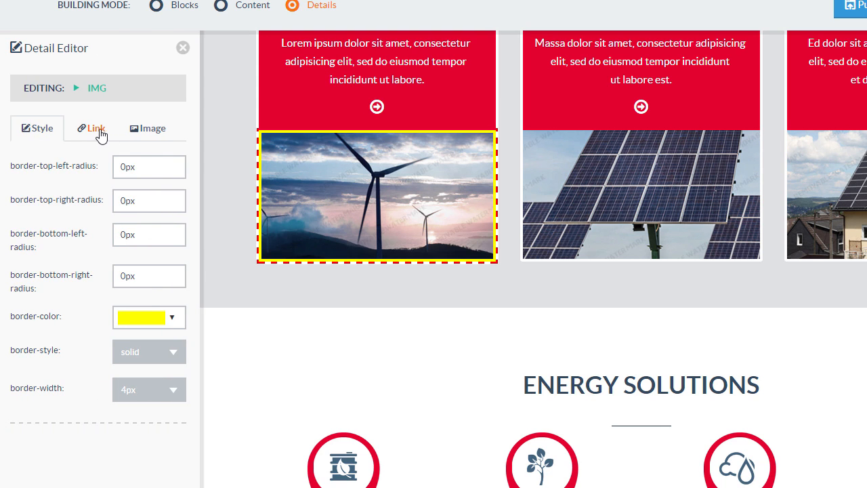
Replace the wind-turbine image with the bar-chart BusinessName logo from My Images
left_click(97, 132)
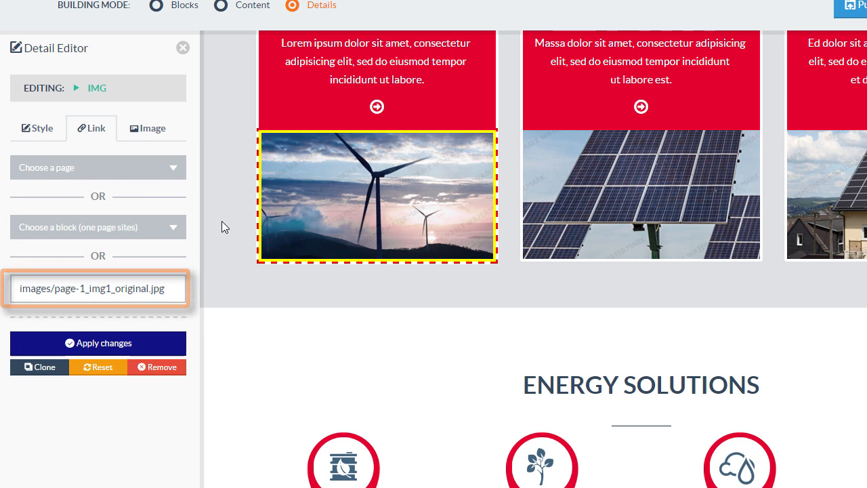
left_click(150, 133)
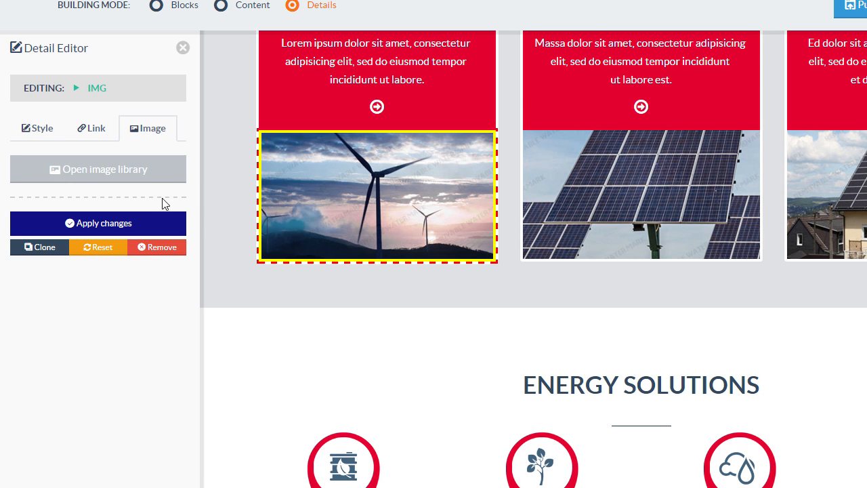
left_click(109, 177)
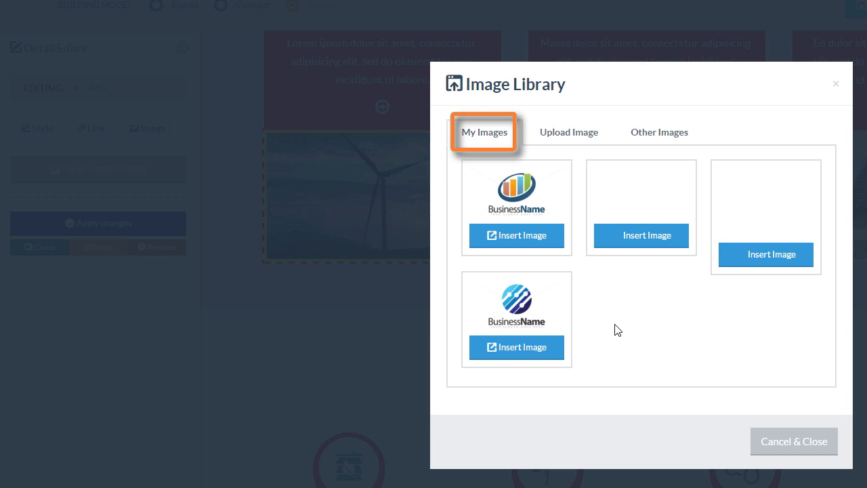
left_click(520, 243)
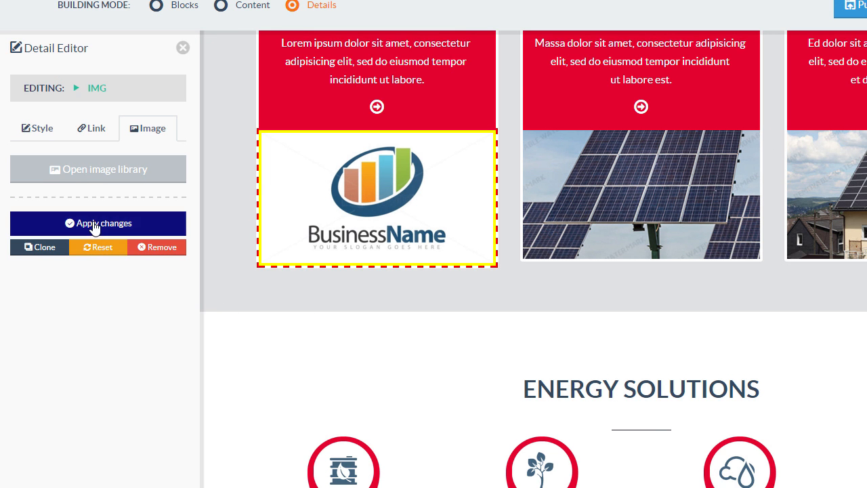
left_click(94, 226)
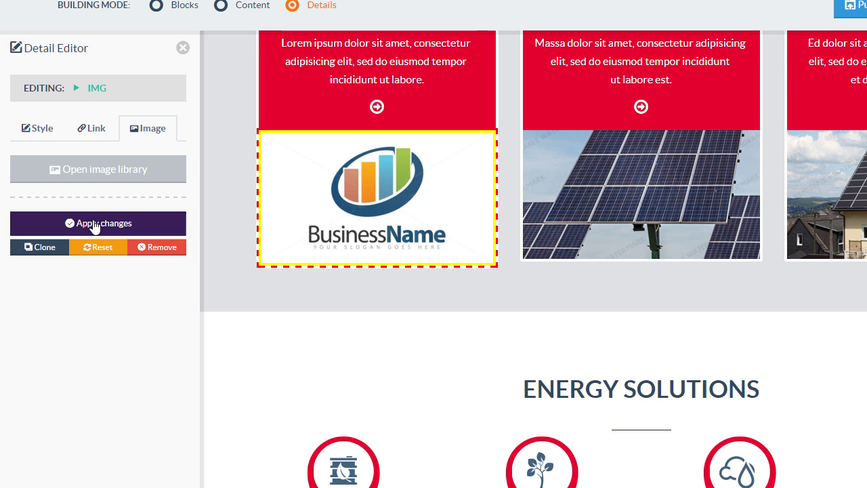
left_click(183, 49)
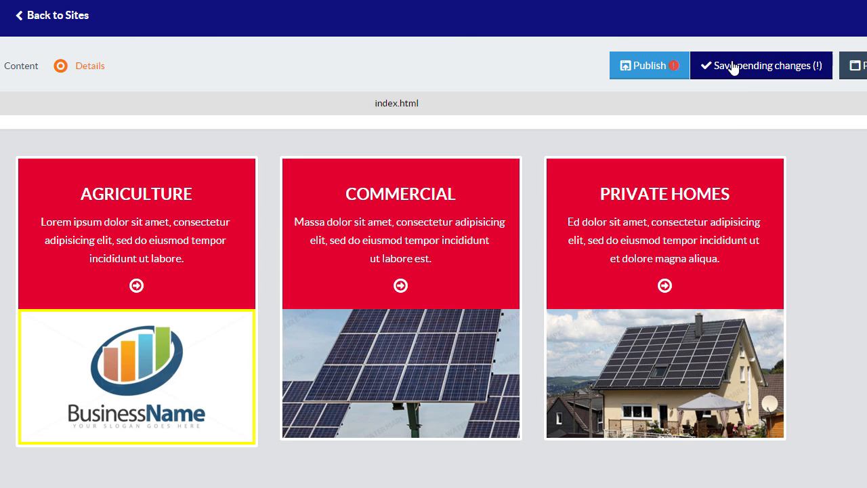
Save the pending changes, then open a live preview of index.html and scroll it
left_click(732, 62)
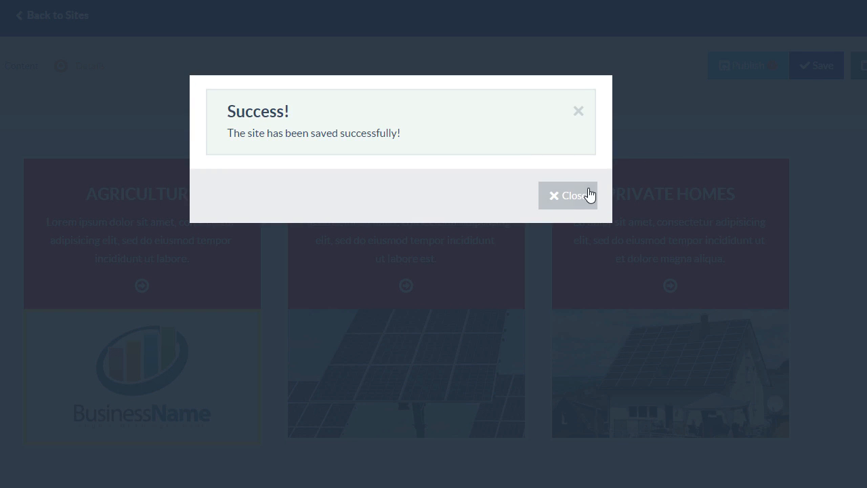
left_click(569, 202)
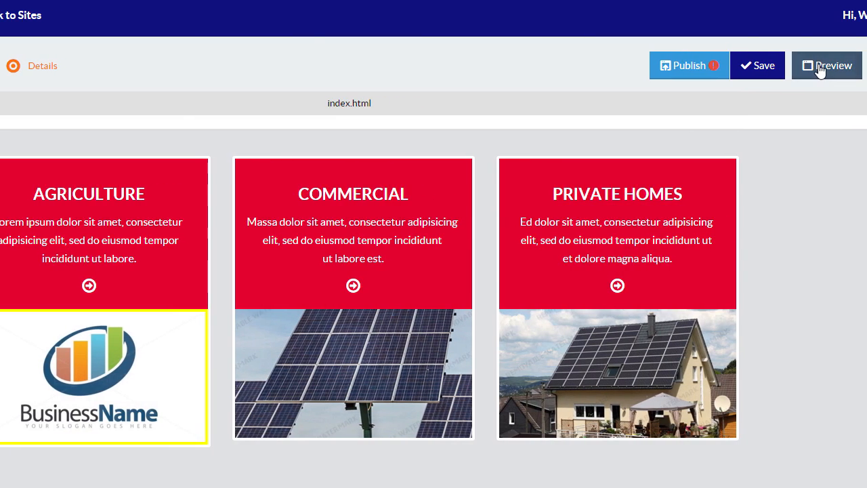
left_click(823, 65)
left_click(539, 231)
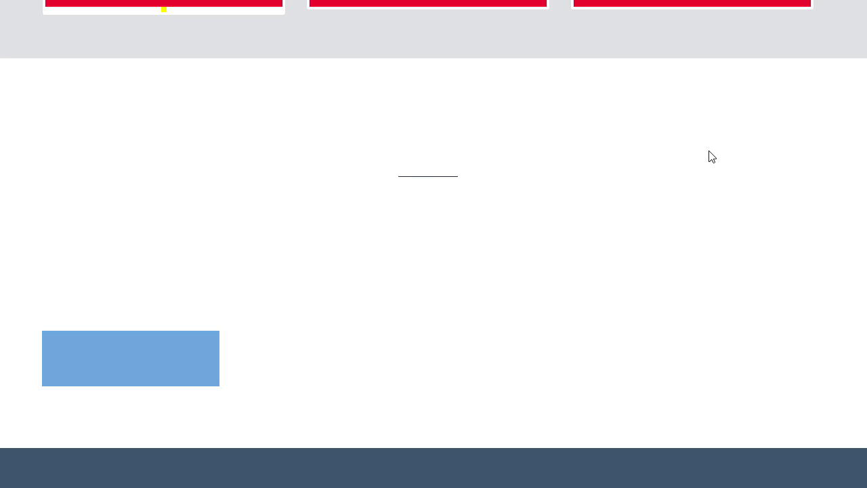
scroll(709, 157, "up", 4)
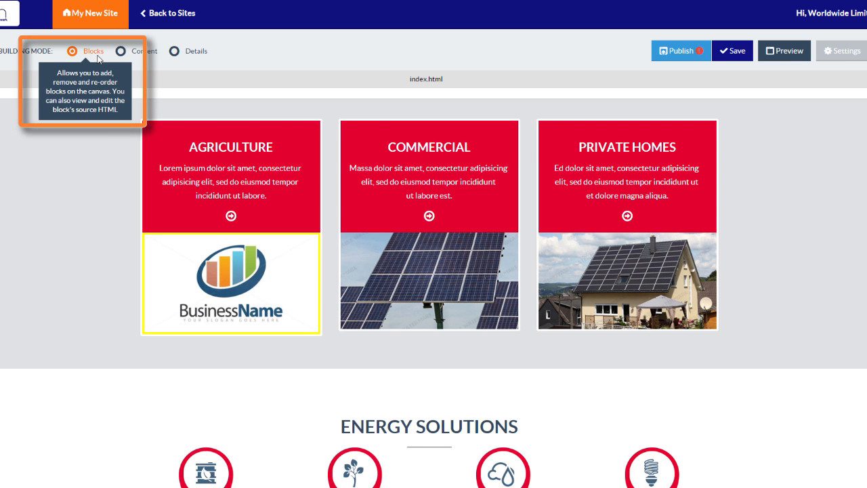
Reset the Agriculture/Commercial/Private Homes cards block, confirming Reset Block to restore the wind-turbine photo
mouse_move(592, 113)
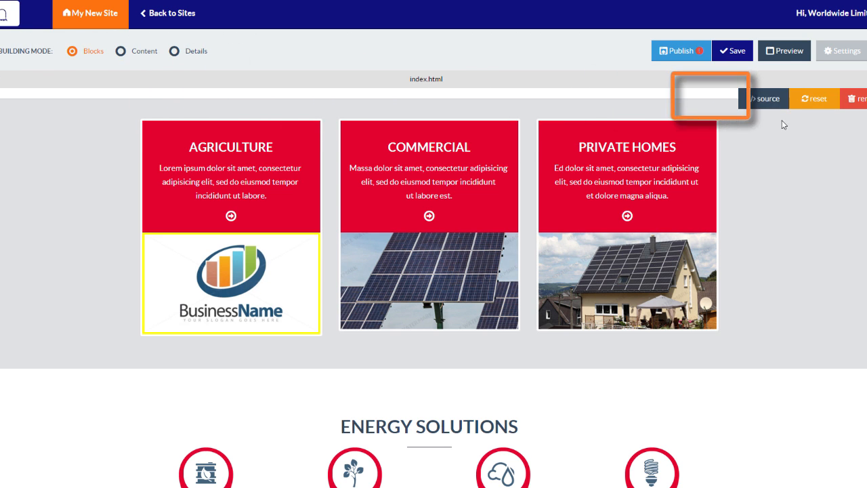
left_click(821, 105)
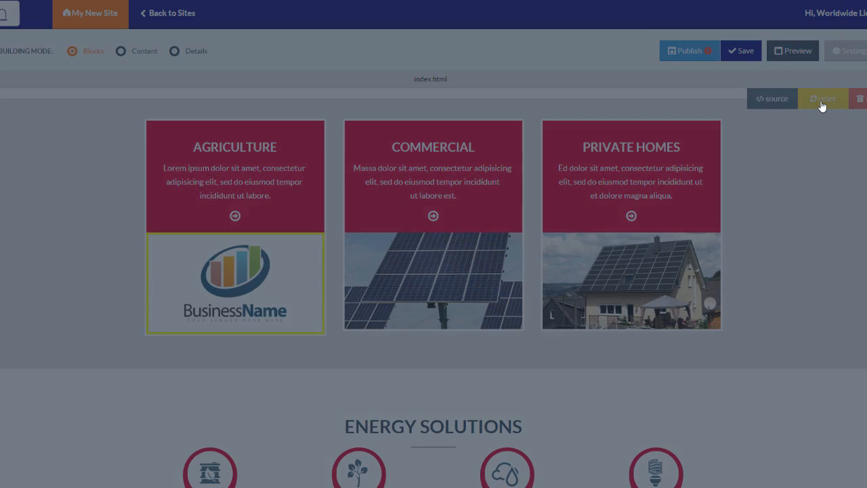
left_click(493, 150)
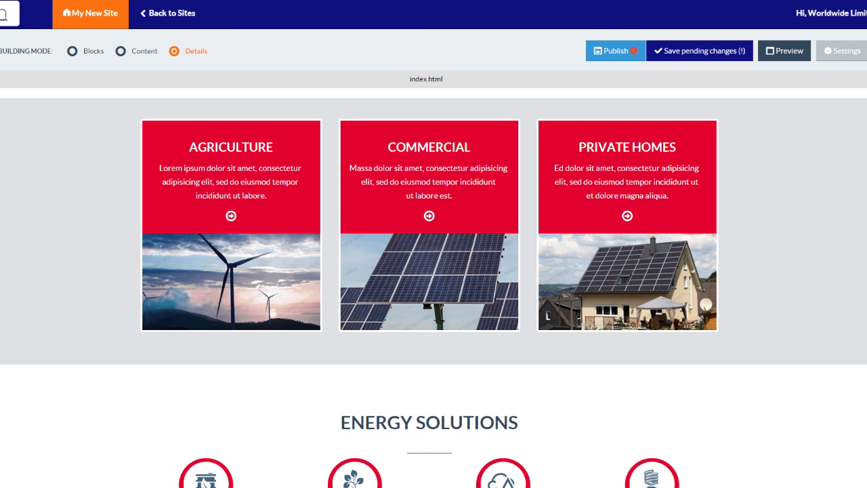
scroll(434, 271, "down", 5)
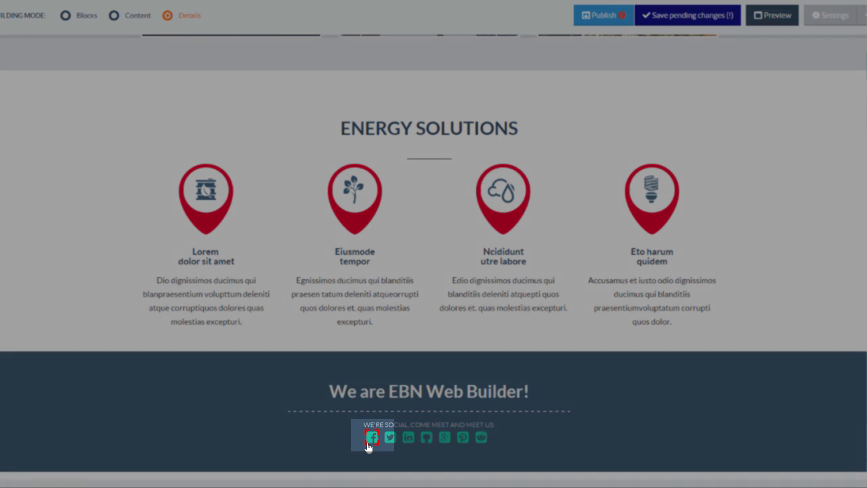
Colour the footer Facebook icon dark teal and link it to the pasted Facebook page URL
left_click(369, 447)
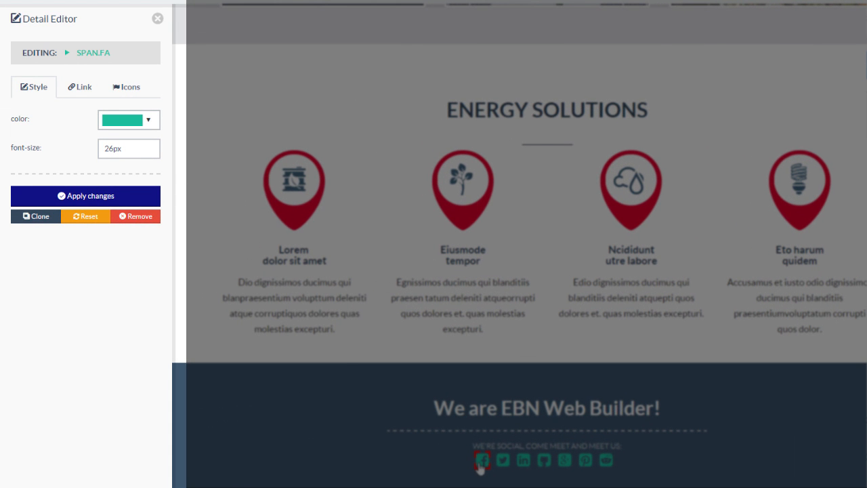
left_click(144, 124)
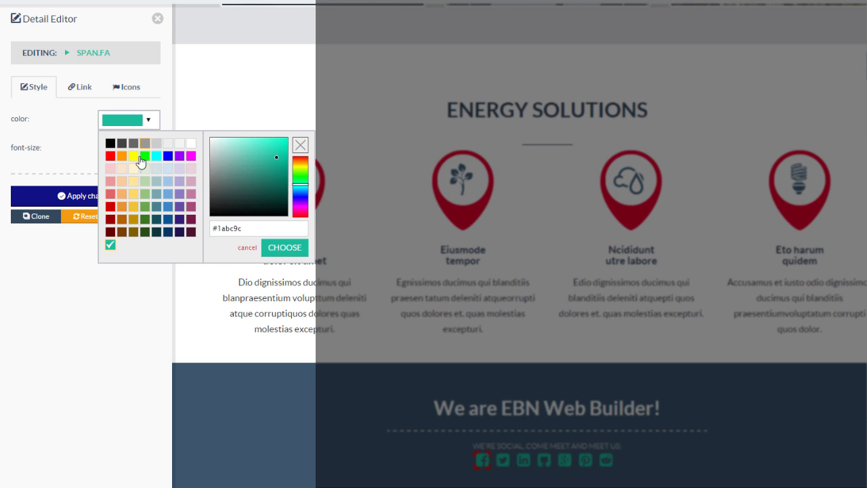
left_click(157, 221)
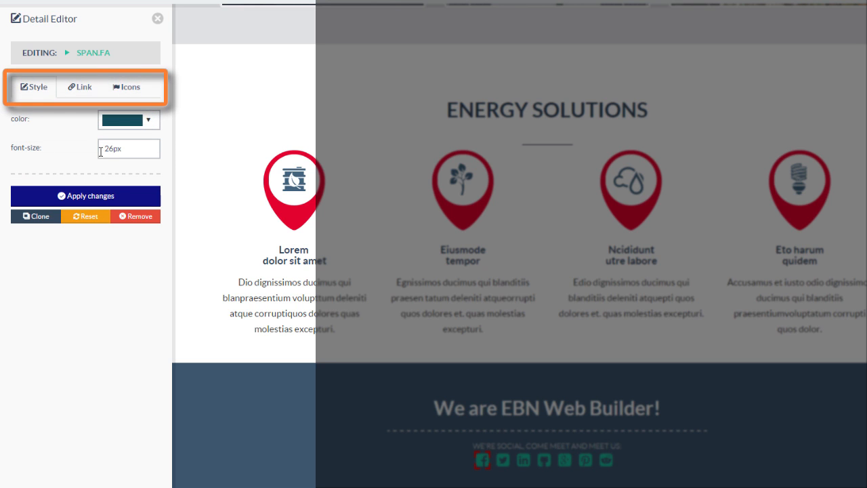
left_click(84, 88)
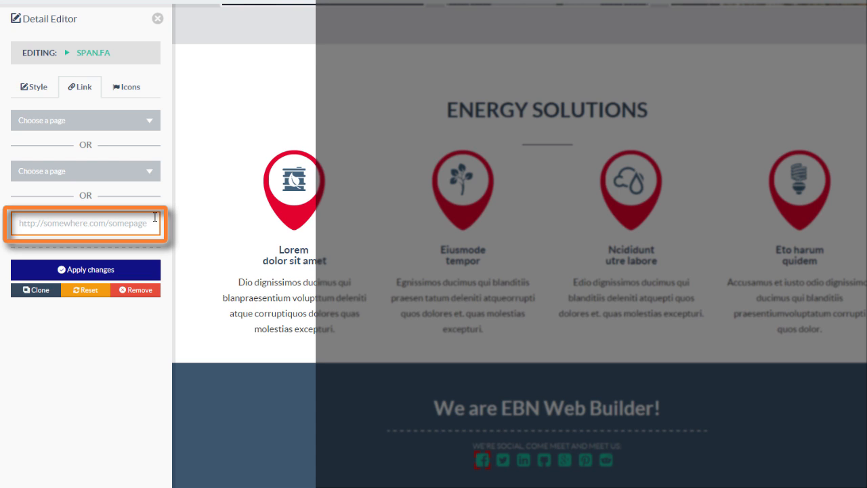
key("ctrl+v")
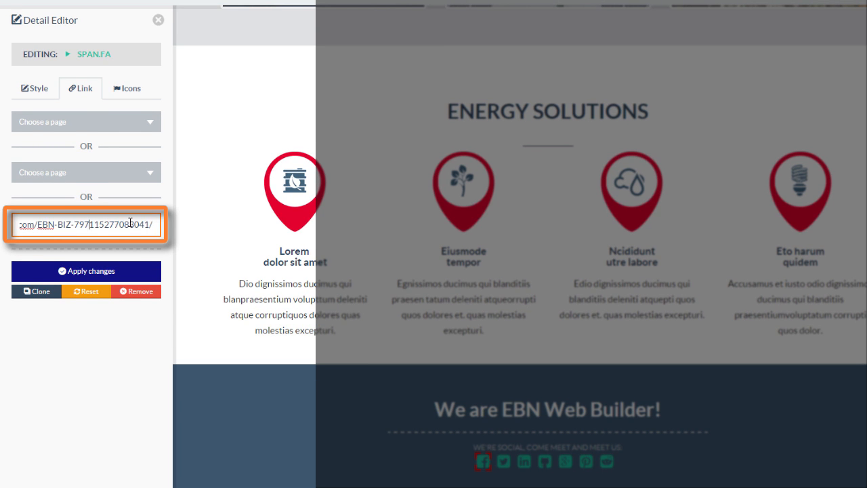
key("Home")
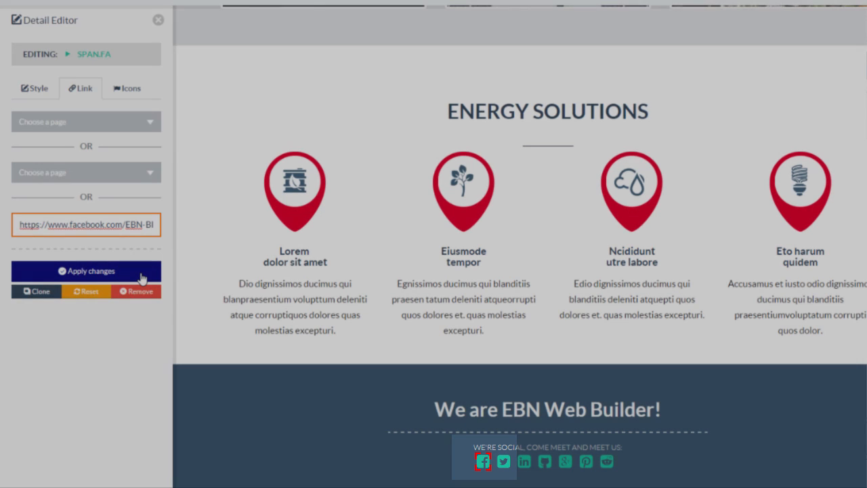
left_click(143, 274)
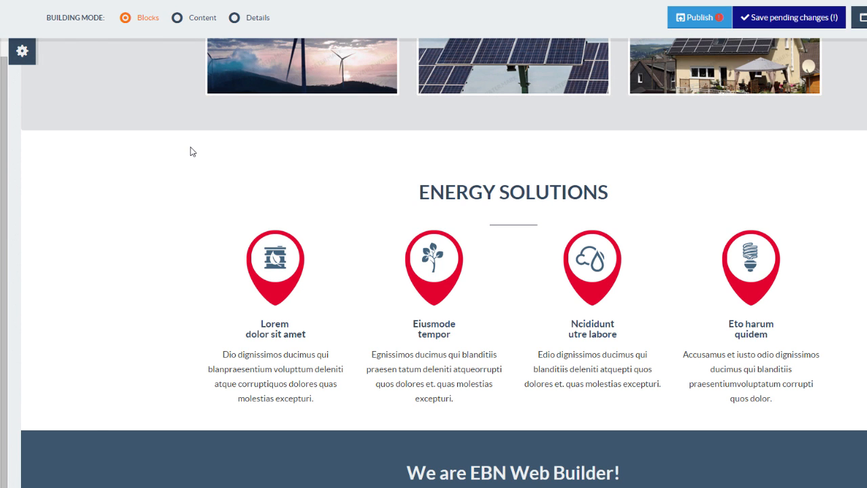
Create page2, drop the Industry Templates What We do block onto it, and save
mouse_move(28, 58)
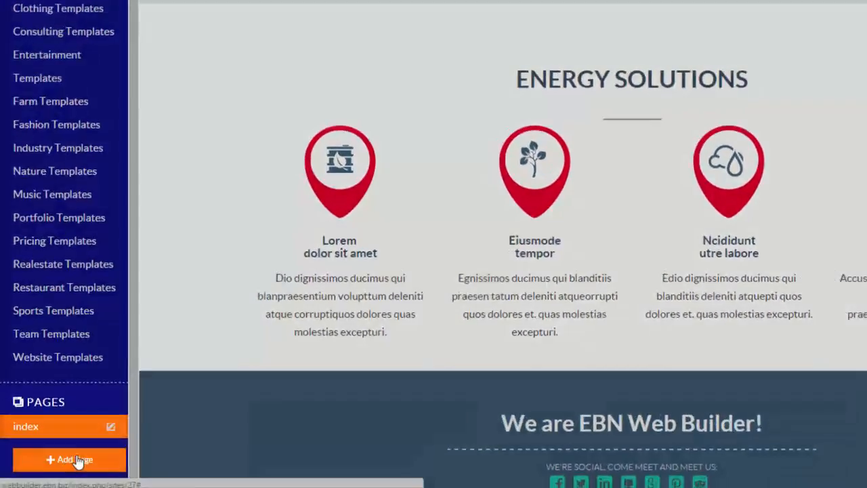
left_click(77, 460)
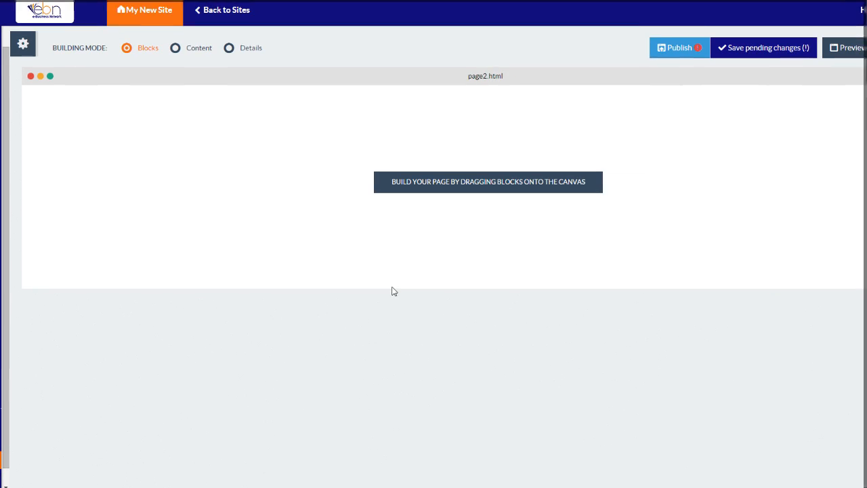
mouse_move(10, 265)
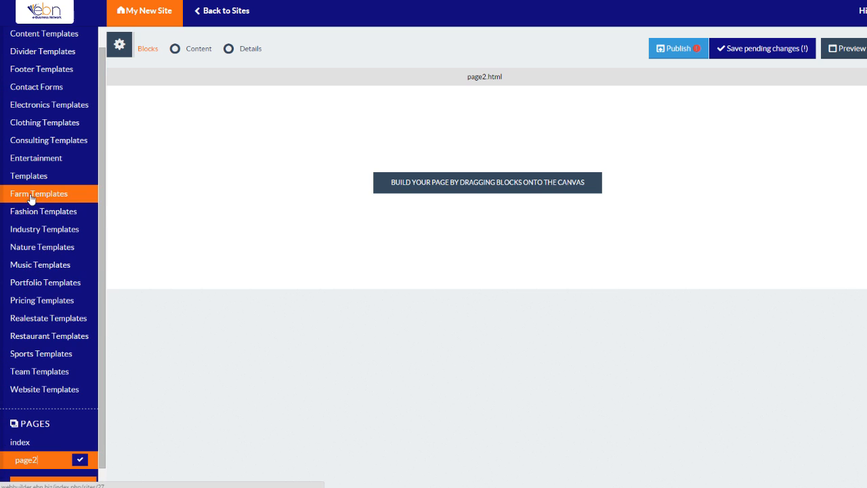
left_click(32, 231)
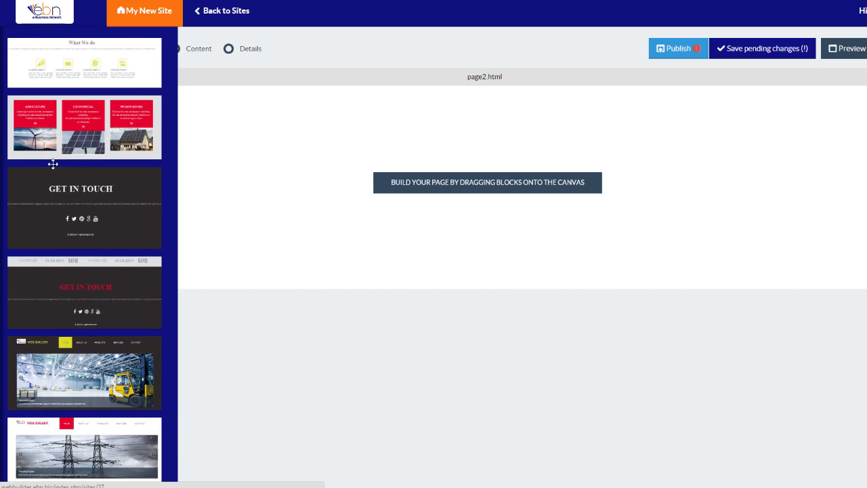
left_click_drag(77, 65, 505, 143)
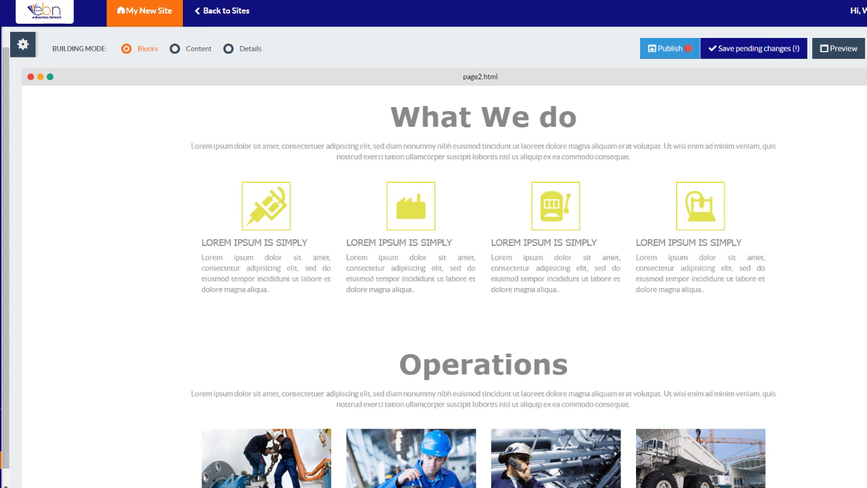
scroll(513, 178, "down", 3)
scroll(444, 260, "up", 3)
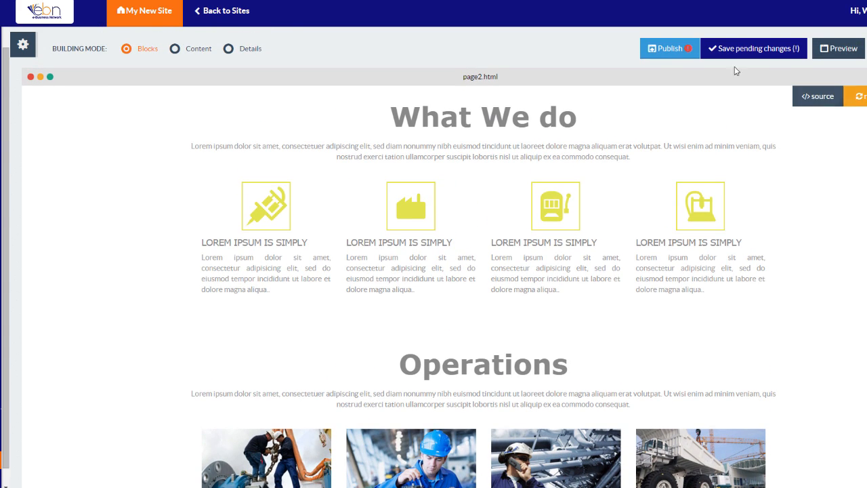
left_click(742, 56)
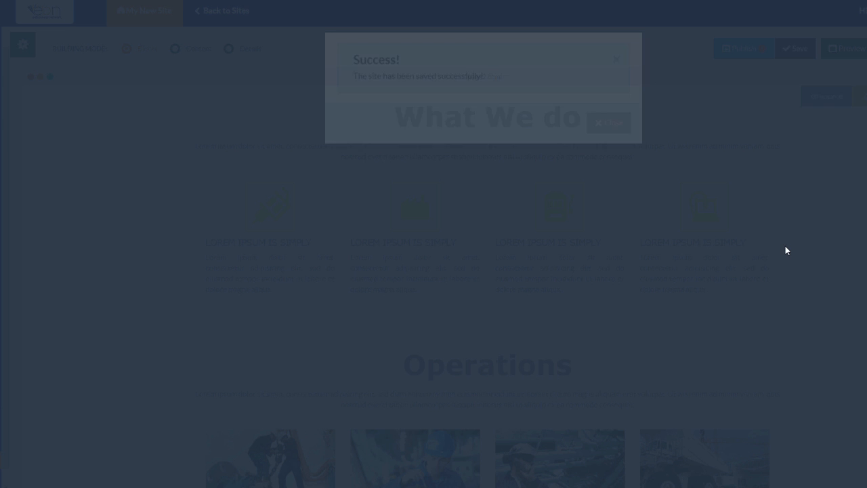
left_click(602, 156)
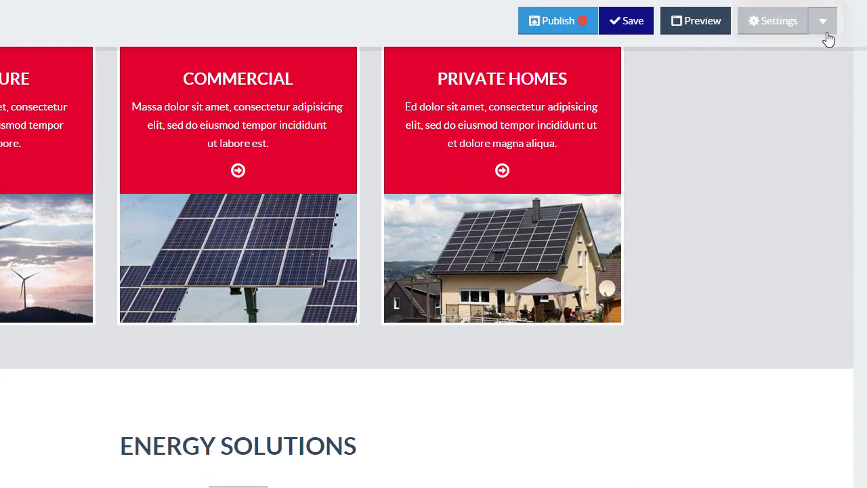
Open the index page's Page Settings and enter Home Page as the page title
left_click(826, 32)
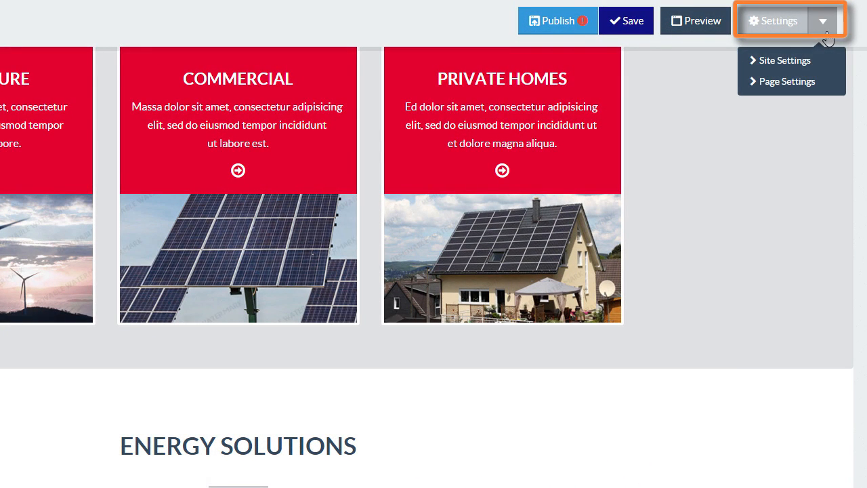
left_click(760, 82)
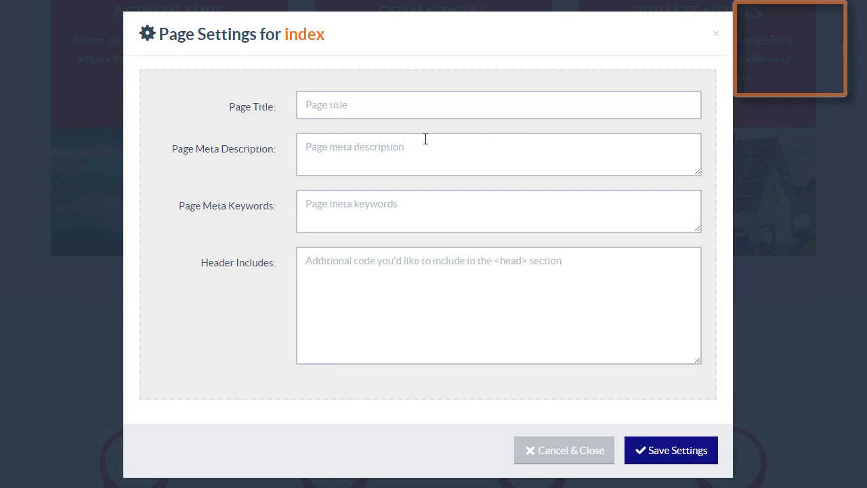
left_click(349, 107)
type("Home Page")
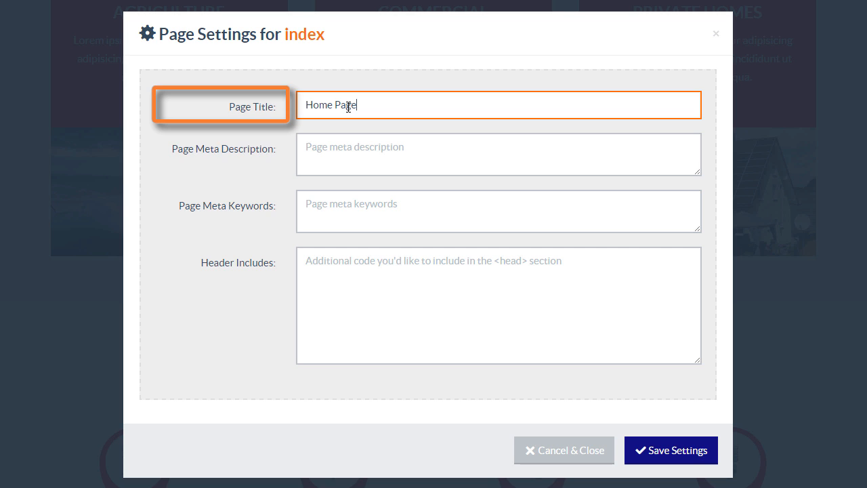
key("Tab")
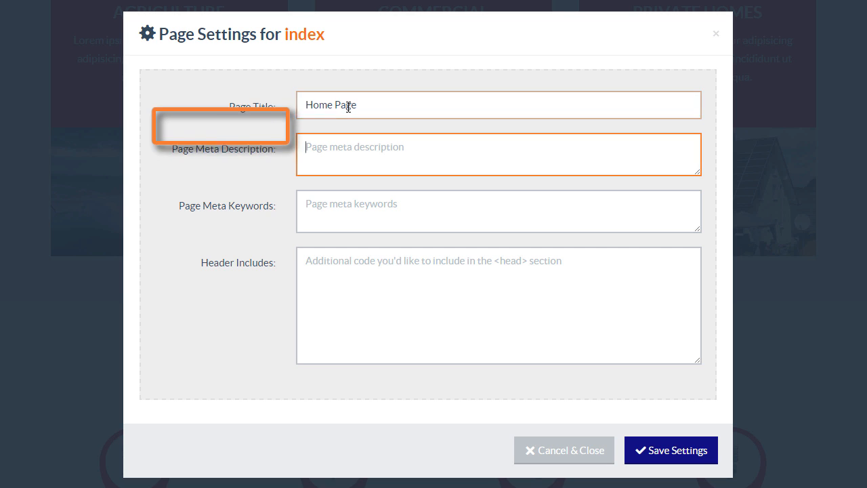
Type the meta description about EBN's quality products, services and generating great income
type("The")
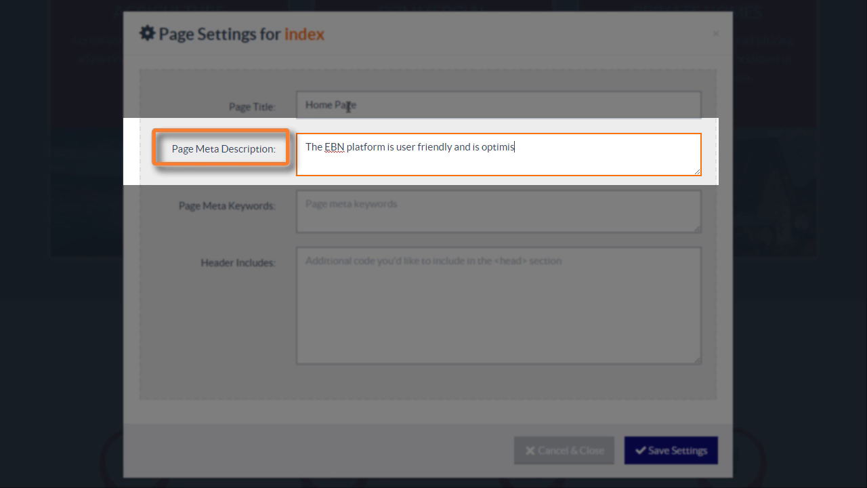
type("quality products and services and generate gr")
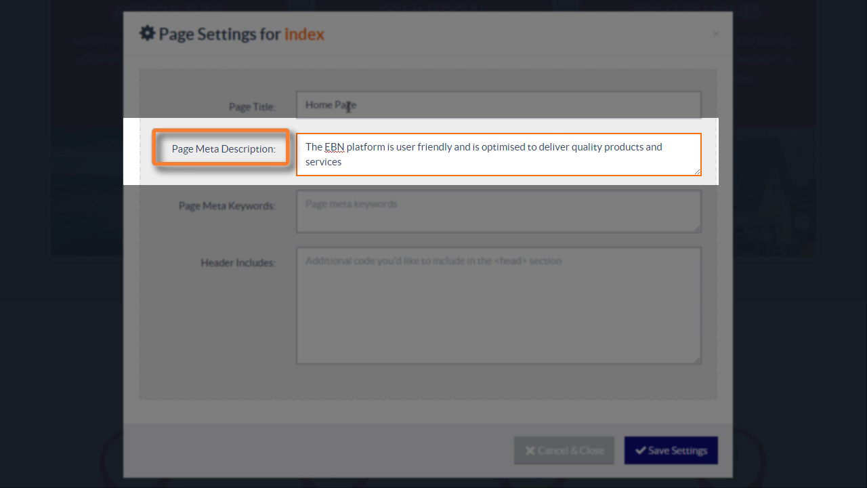
type("eat income for you")
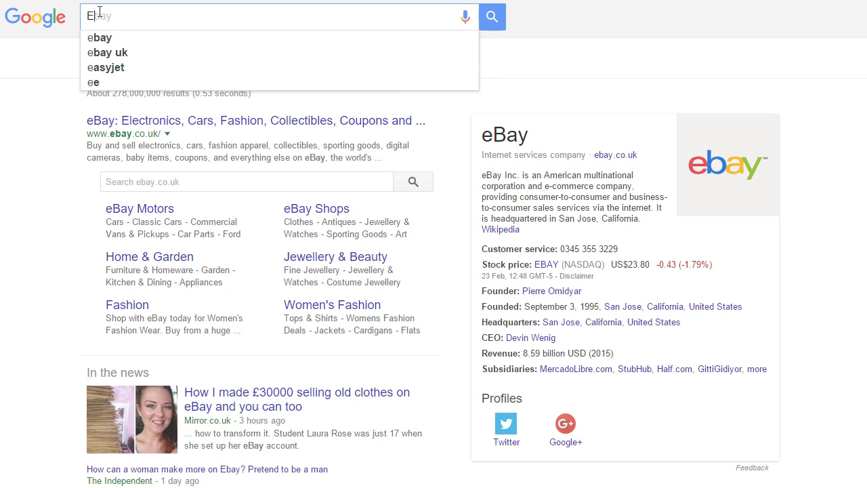
type("BN ")
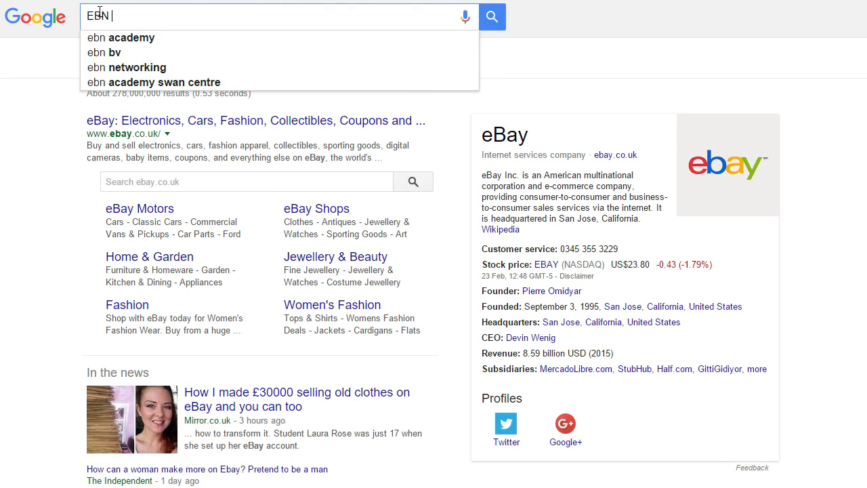
type("user friend")
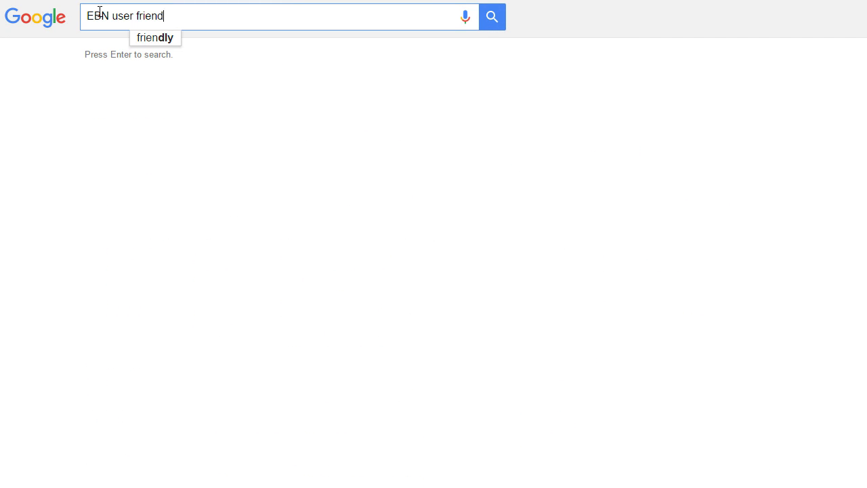
type("ly generate income")
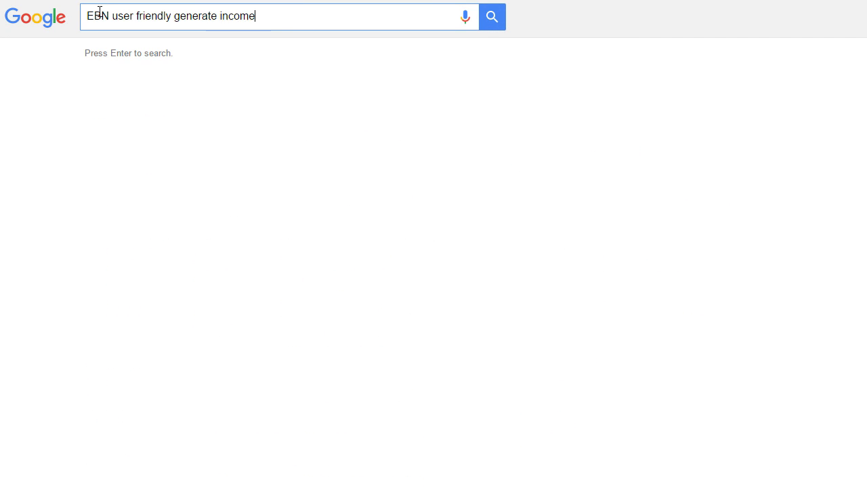
Run the Google search for 'EBN user friendly generate income'
key("Return")
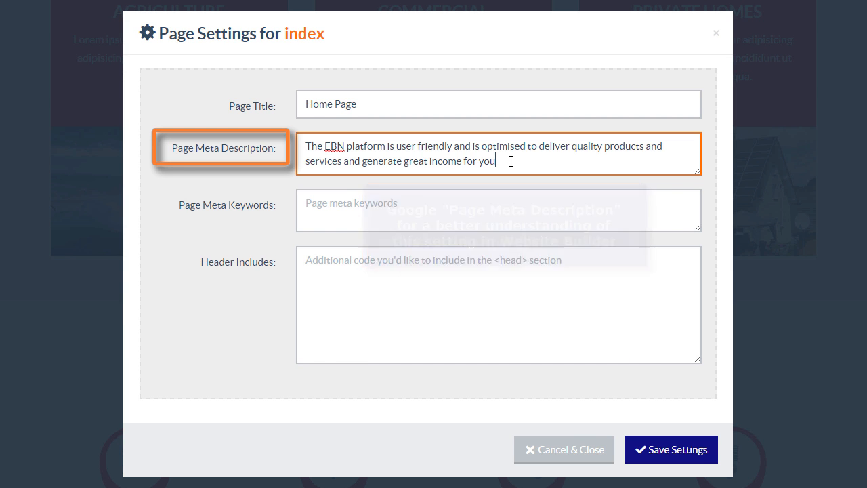
Enter keywords Online, Marketing, Website, Builder, Cheaper, Communications, add header-includes text, and save settings
left_click(325, 216)
type("O")
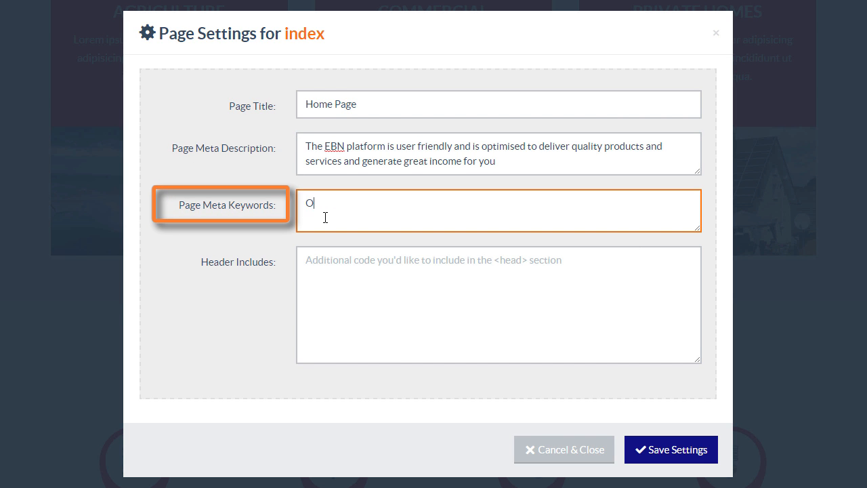
type("nline ")
type(" Marketing, Website, Builder")
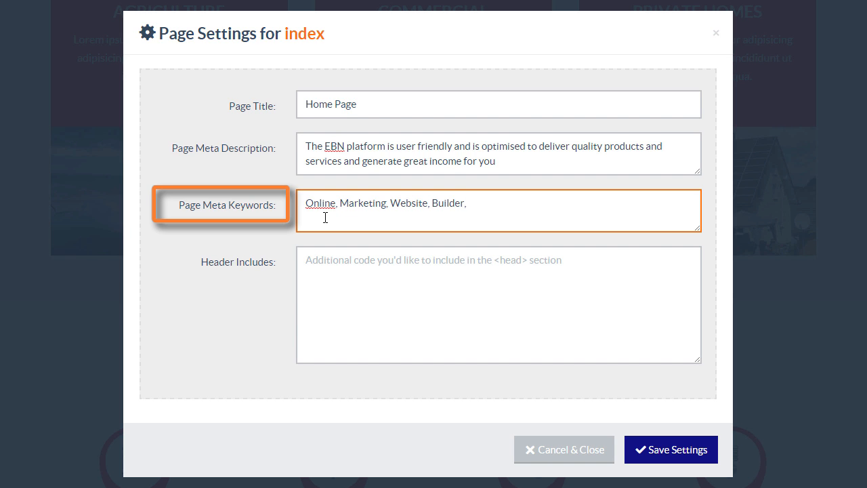
type(", Cheaper, Communications")
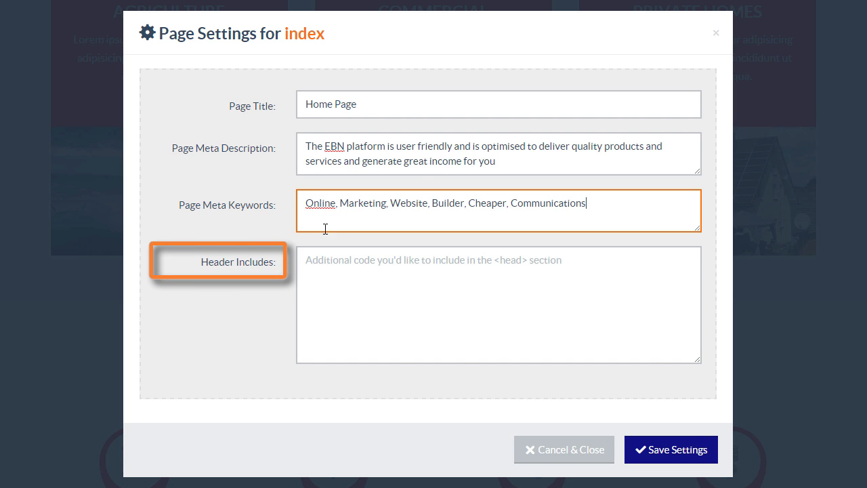
left_click(318, 263)
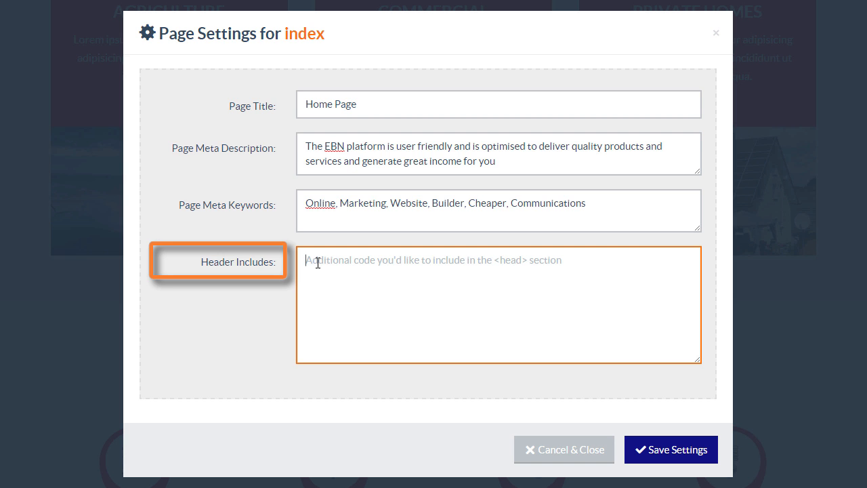
type("Type")
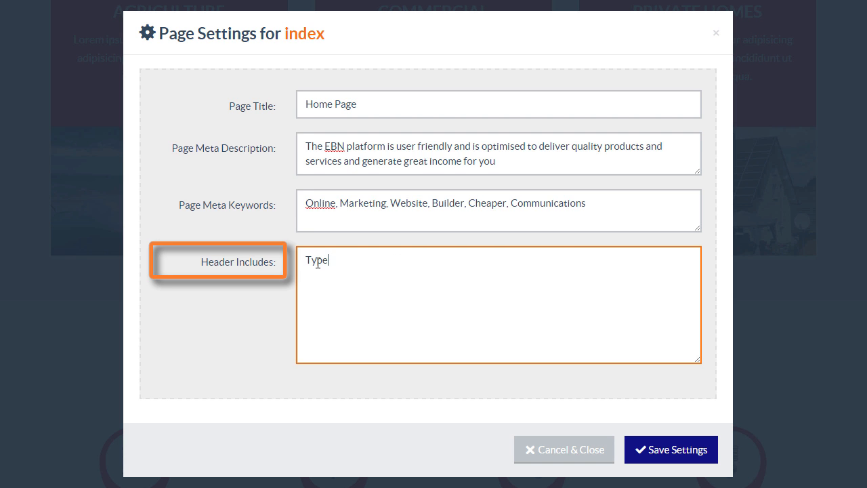
type(" additional")
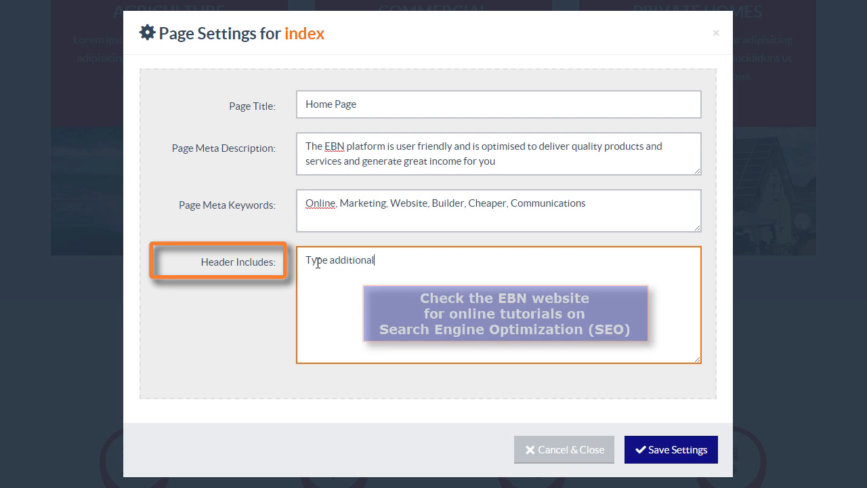
type(" information here")
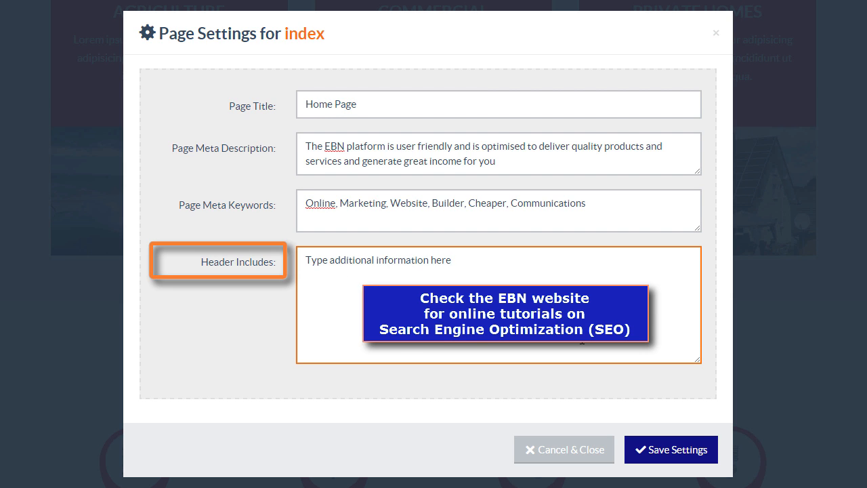
left_click(666, 449)
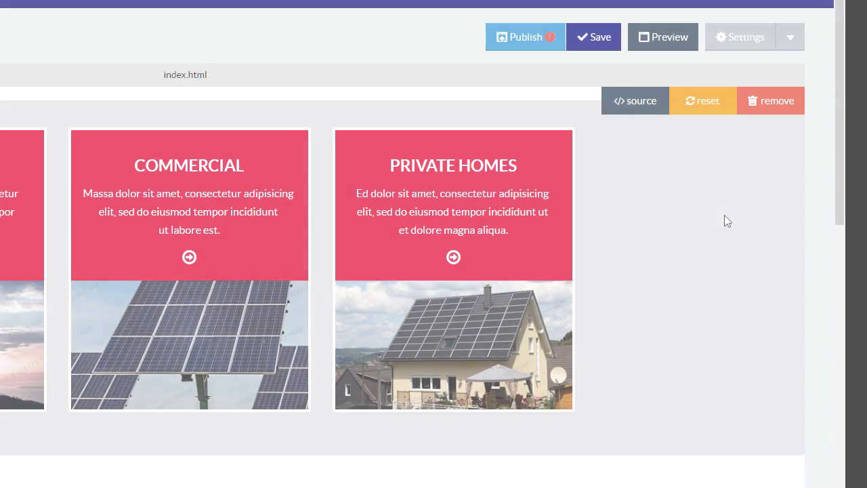
Open Site Settings and look up the domain's publishing details
left_click(796, 43)
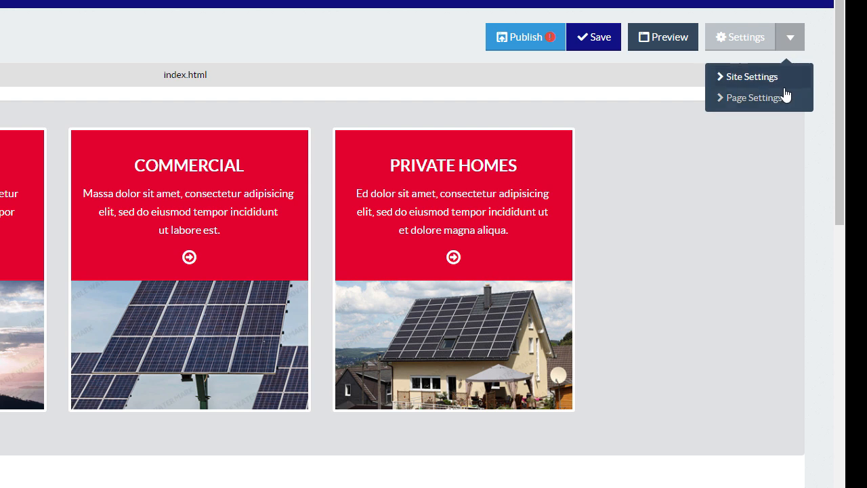
left_click(763, 83)
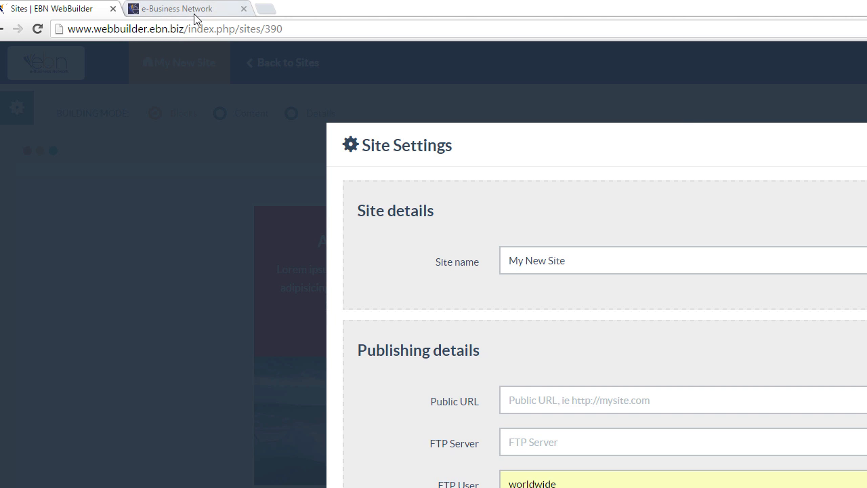
left_click(194, 11)
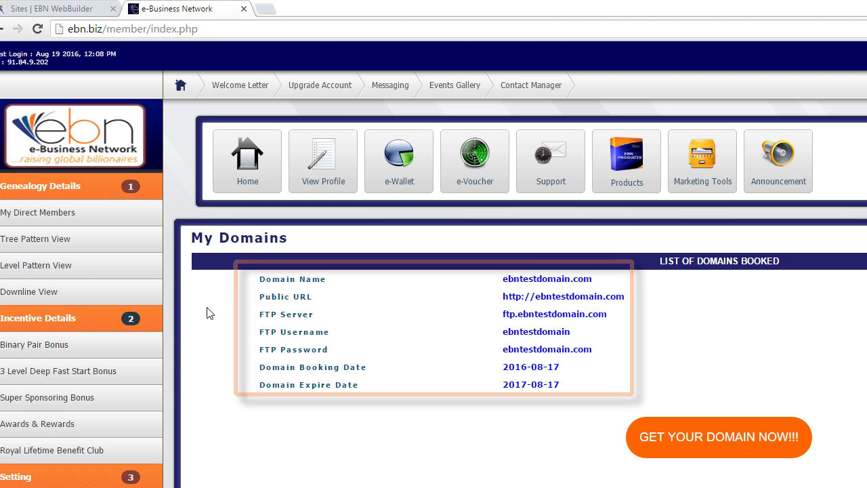
left_click(69, 10)
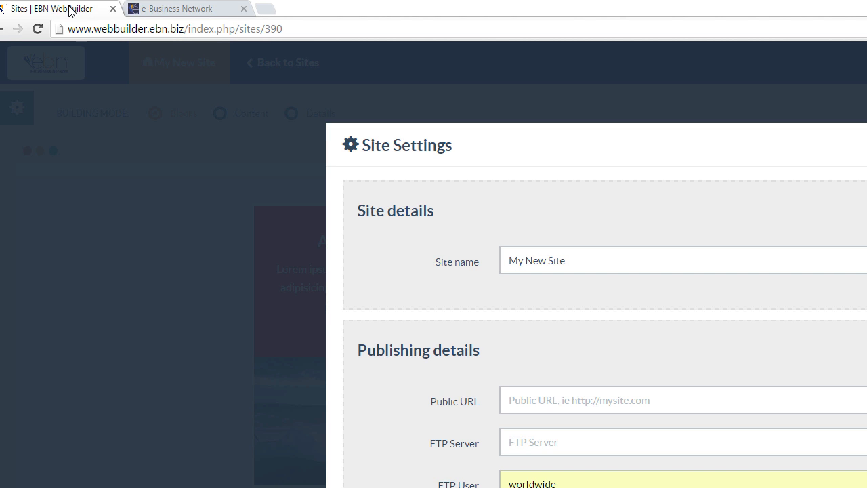
Replace the site name My New Site with EBN Test Domain Site
left_click(583, 258)
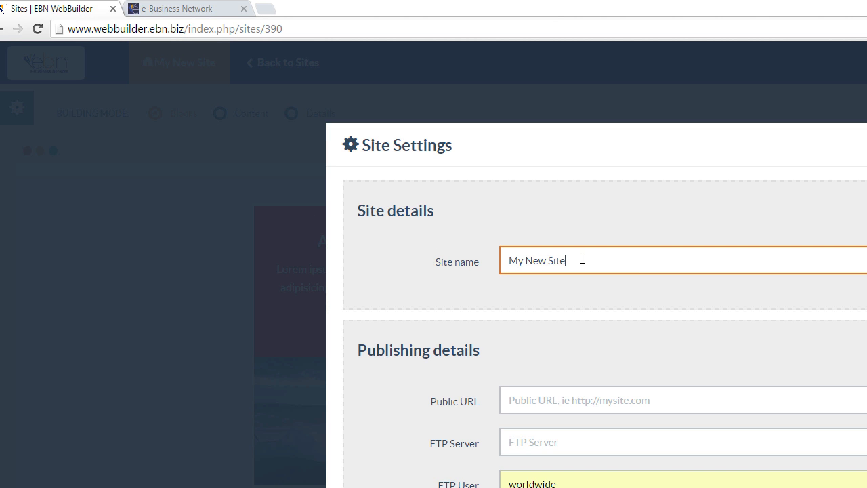
key("BackSpace")
key("BackSpace")
key("BackSpace")
key("BackSpace")
key("BackSpace")
key("BackSpace")
key("BackSpace")
key("BackSpace")
key("BackSpace")
key("BackSpace")
type("E")
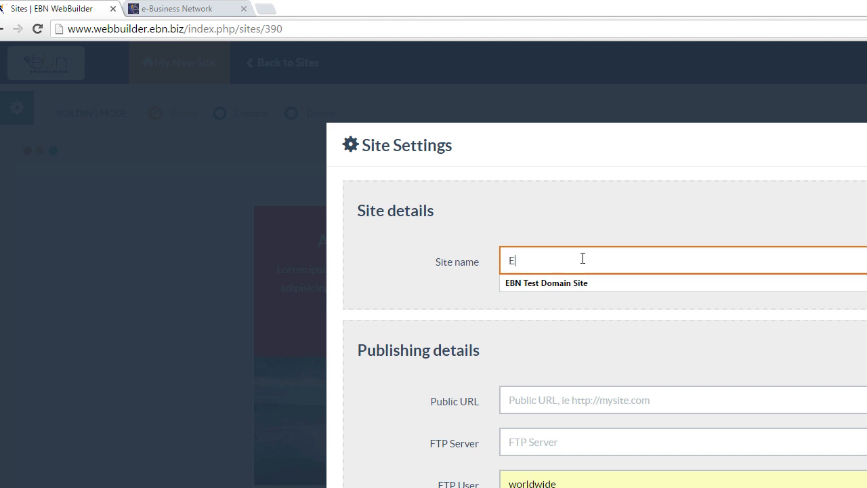
type("BN Test Domain Site")
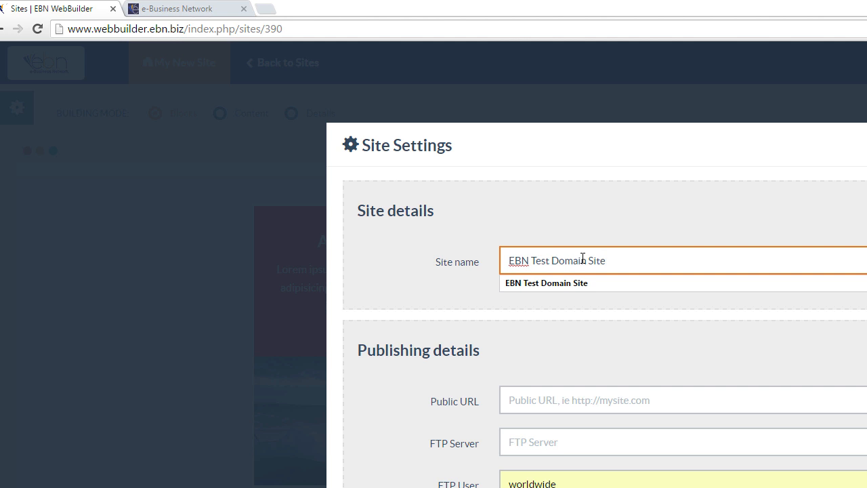
left_click(585, 312)
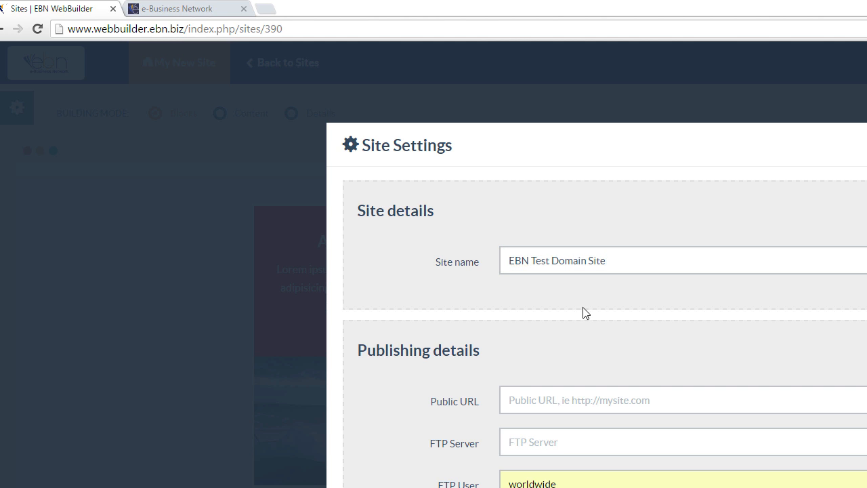
left_click(183, 9)
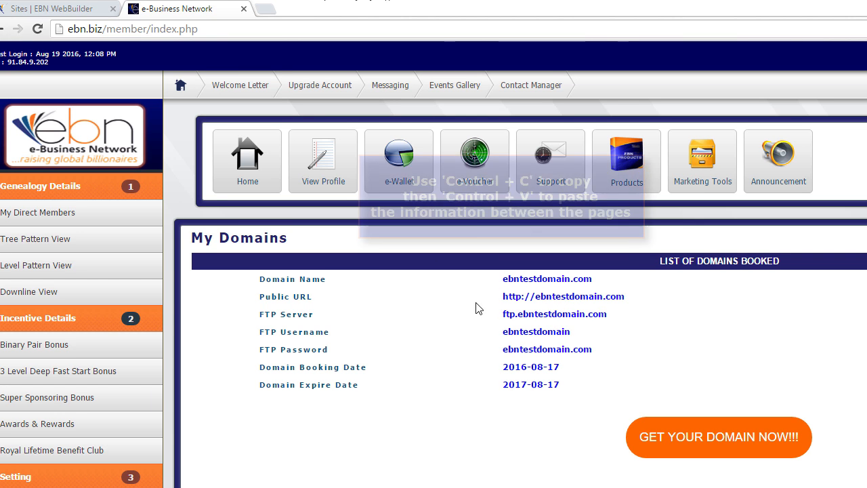
left_click_drag(502, 296, 631, 297)
key("ctrl+c")
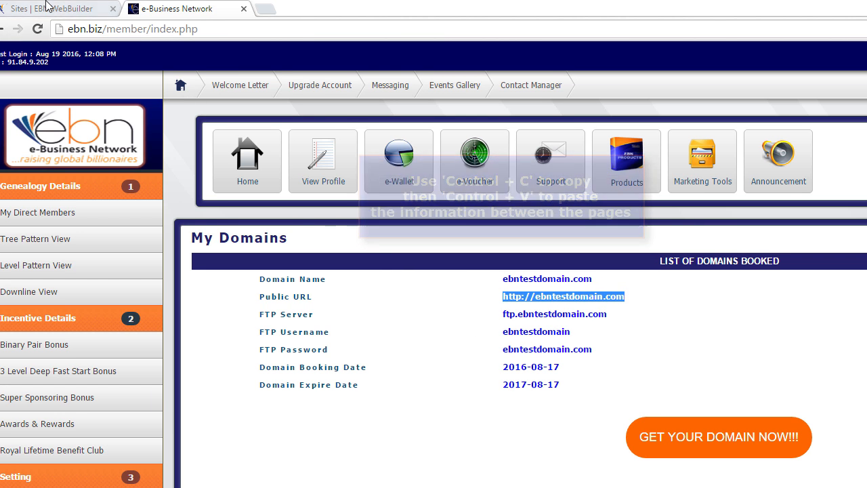
left_click(48, 8)
left_click(491, 363)
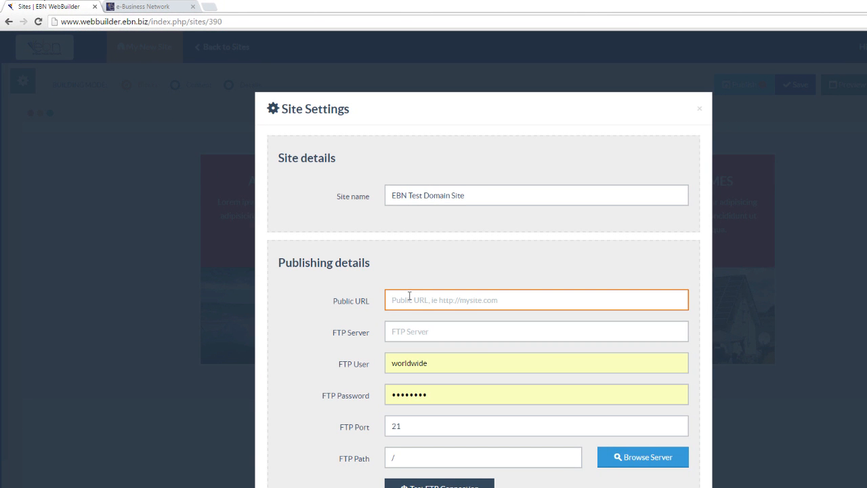
key("ctrl+v")
left_click(148, 7)
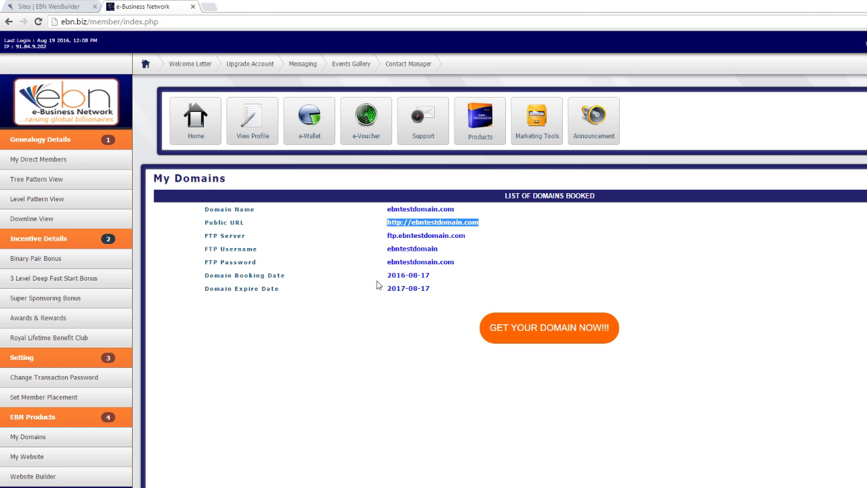
left_click_drag(388, 235, 463, 239)
key("ctrl+c")
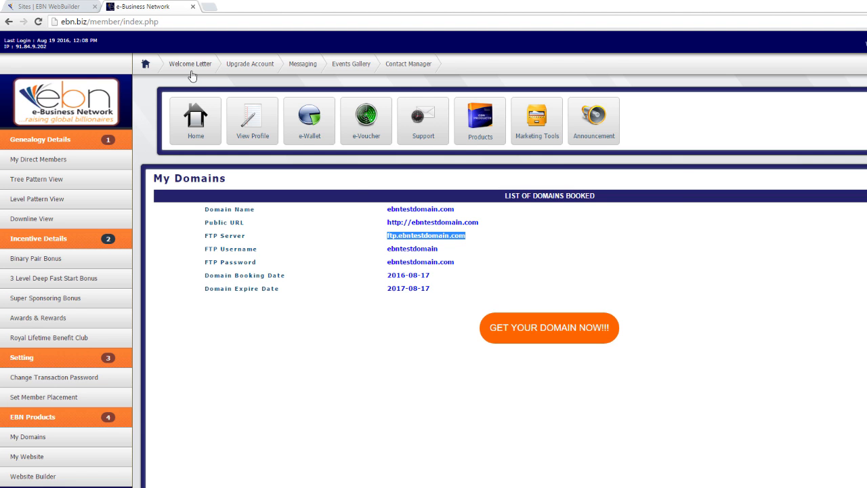
left_click(60, 7)
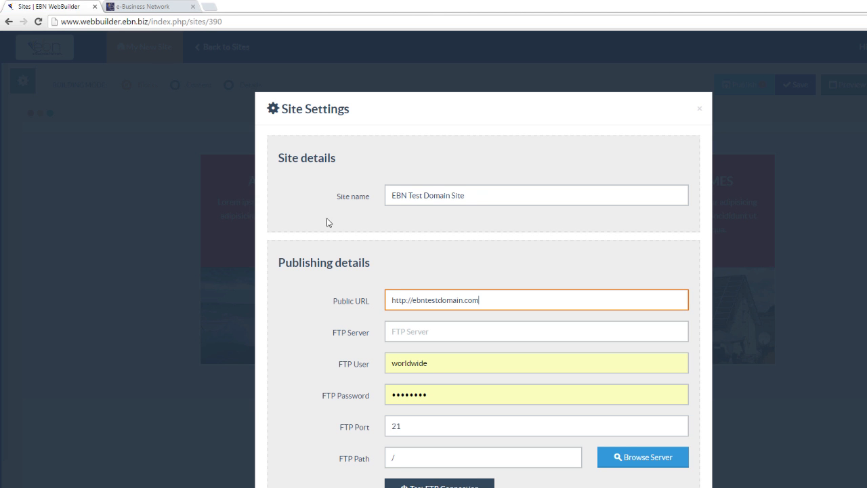
left_click(403, 331)
key("ctrl+v")
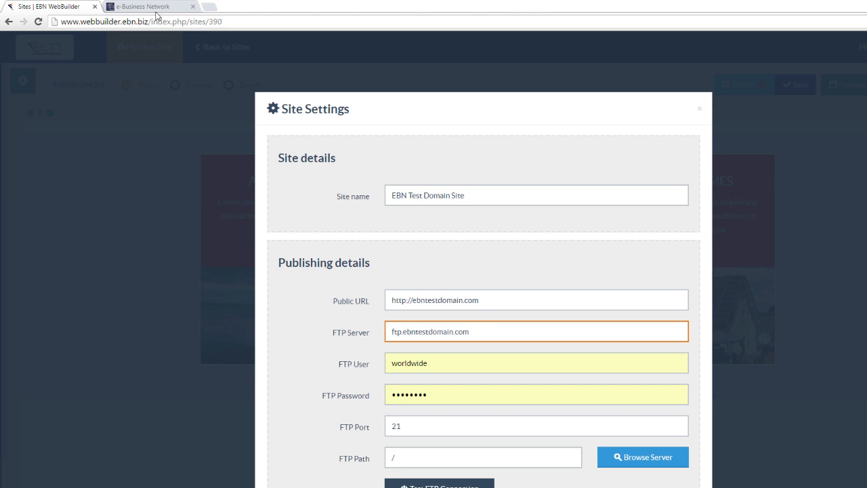
Replace the old FTP username and password with the domain's credentials copied from the portal
left_click(156, 8)
left_click_drag(443, 251, 396, 249)
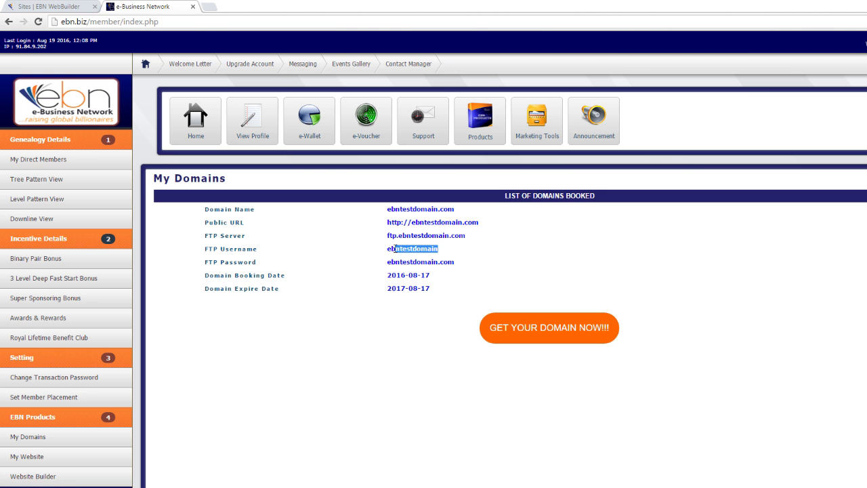
left_click(76, 8)
left_click_drag(441, 367, 317, 367)
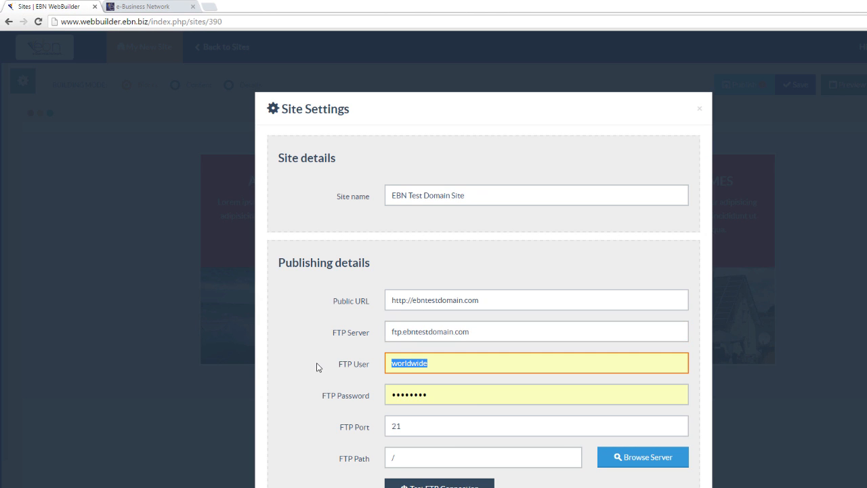
type("ebntestdomain")
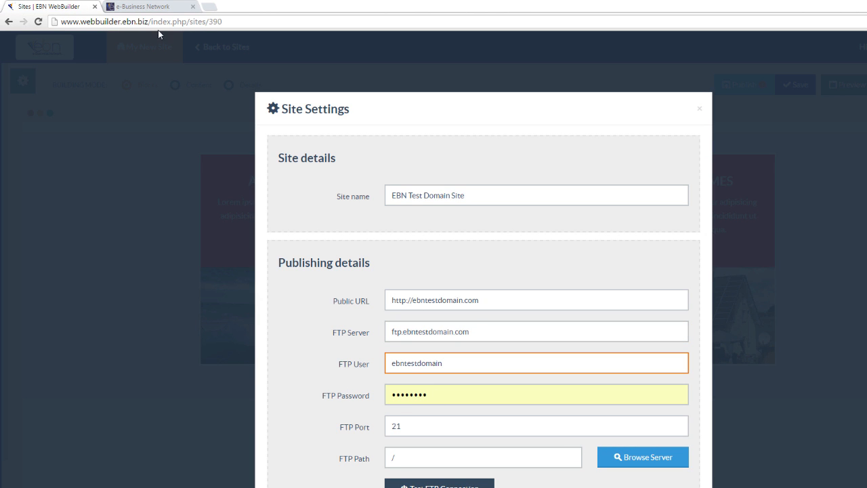
left_click(149, 8)
left_click_drag(455, 263, 390, 263)
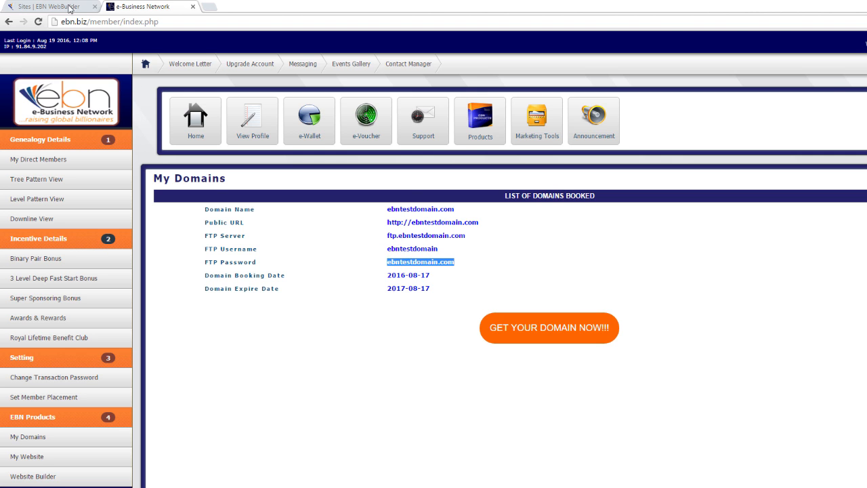
left_click(58, 7)
left_click_drag(431, 395, 329, 407)
key("ctrl+v")
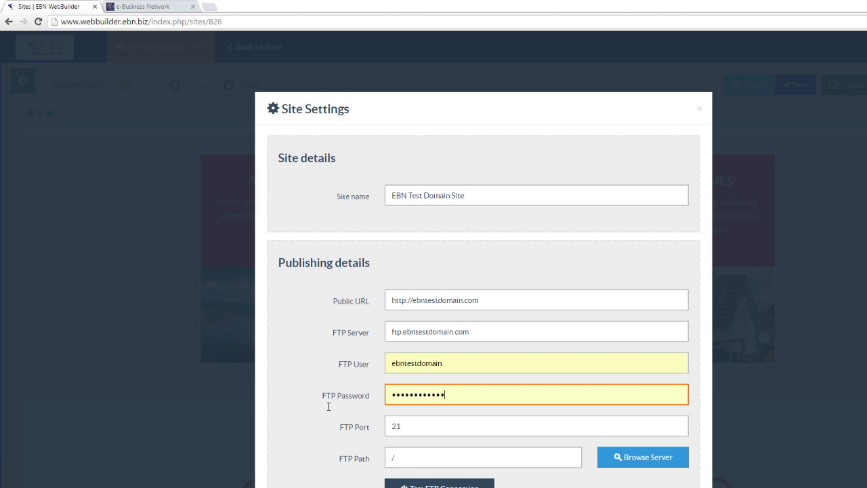
left_click(428, 417)
Browse the FTP server and set the FTP path to /public_html
scroll(428, 418, "down", 2)
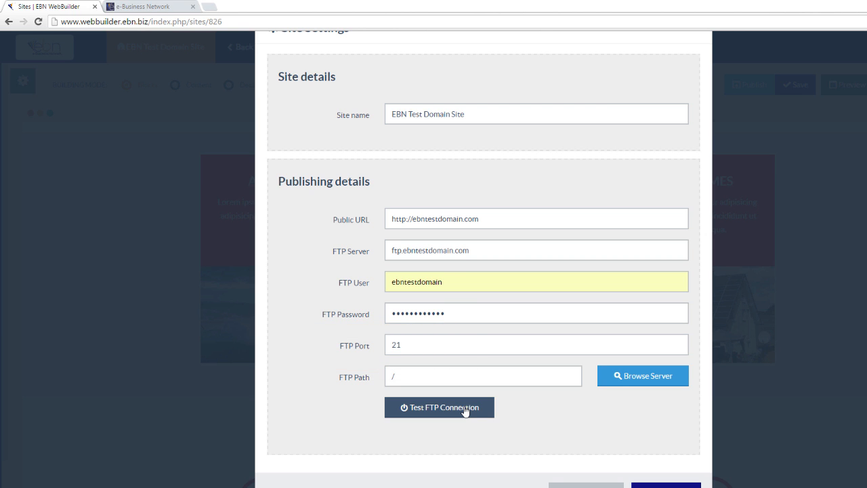
left_click(629, 380)
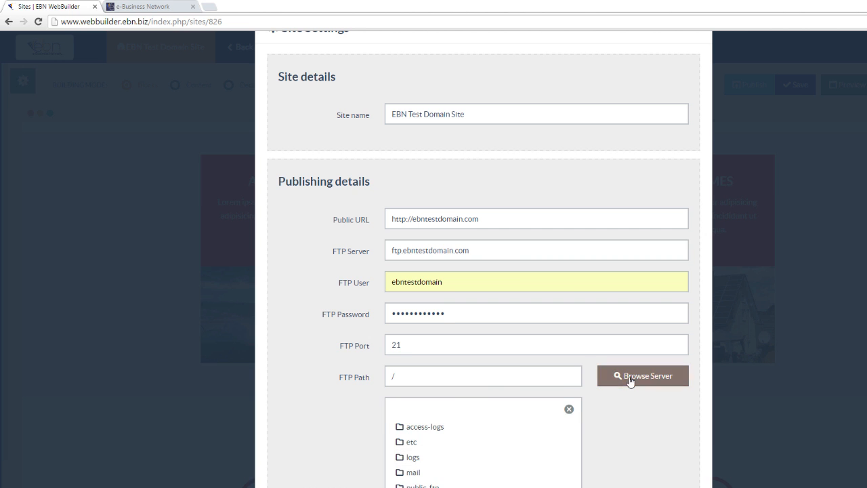
scroll(630, 382, "down", 1)
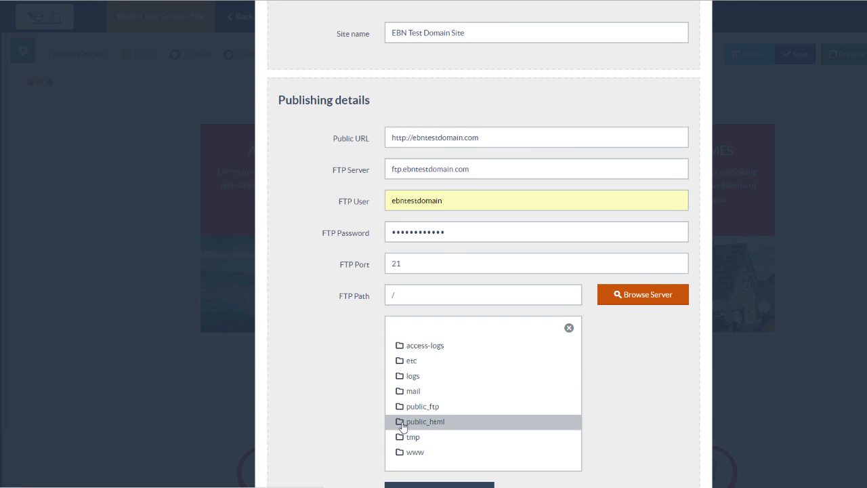
left_click(402, 423)
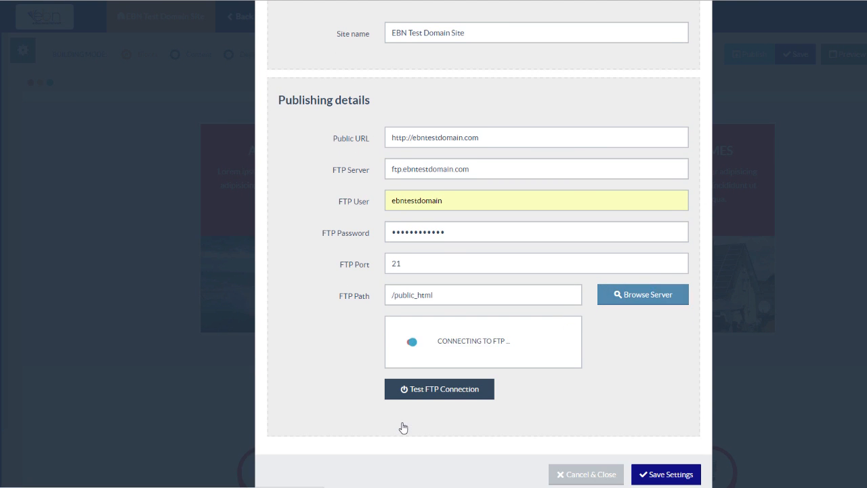
Test the FTP connection and save the site settings
left_click(449, 392)
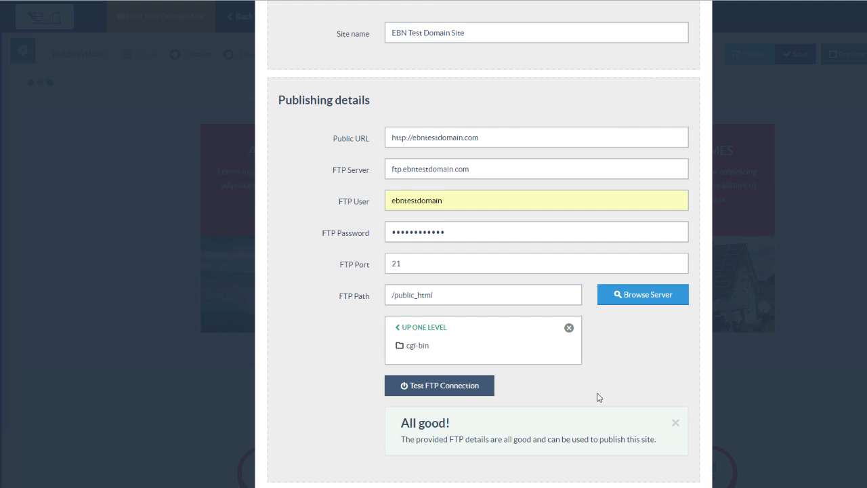
scroll(726, 383, "down", 1)
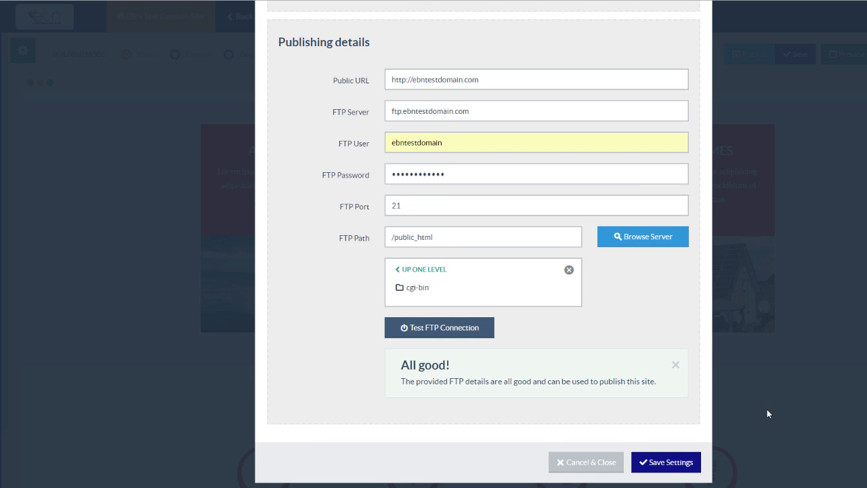
left_click(669, 462)
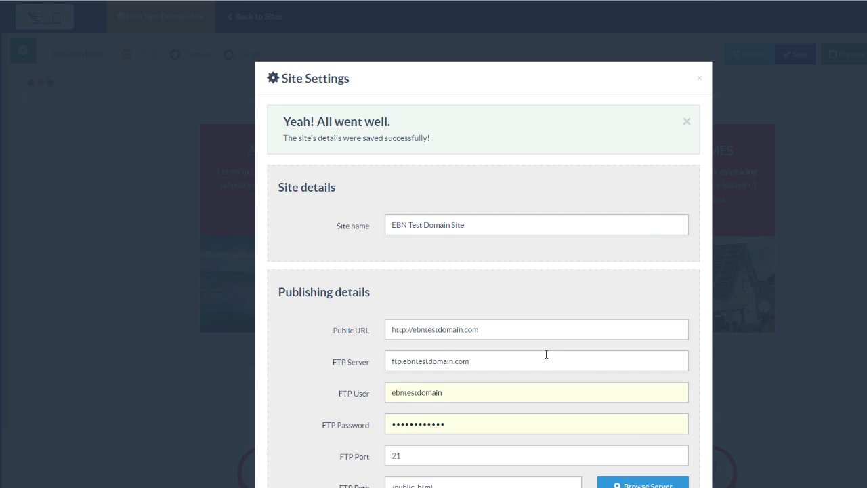
Close Site Settings, select all assets and both pages, and start publishing them
left_click(699, 77)
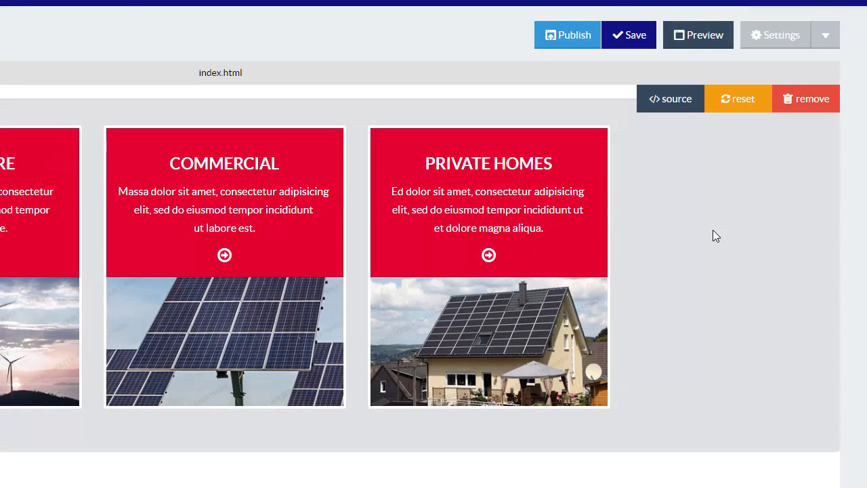
left_click(555, 37)
left_click(61, 160)
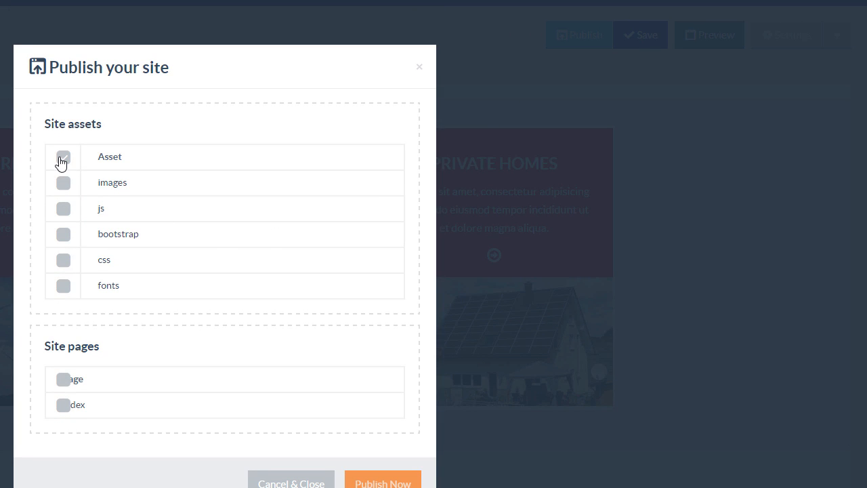
left_click(63, 384)
scroll(391, 437, "down", 2)
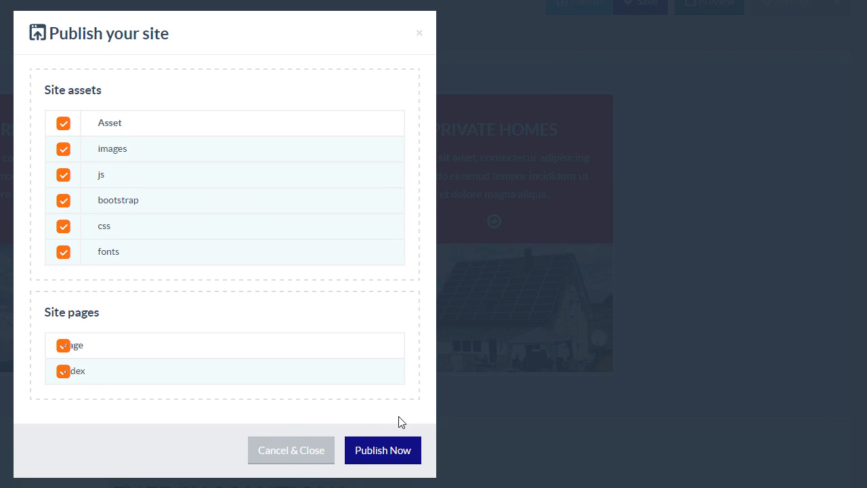
left_click(384, 457)
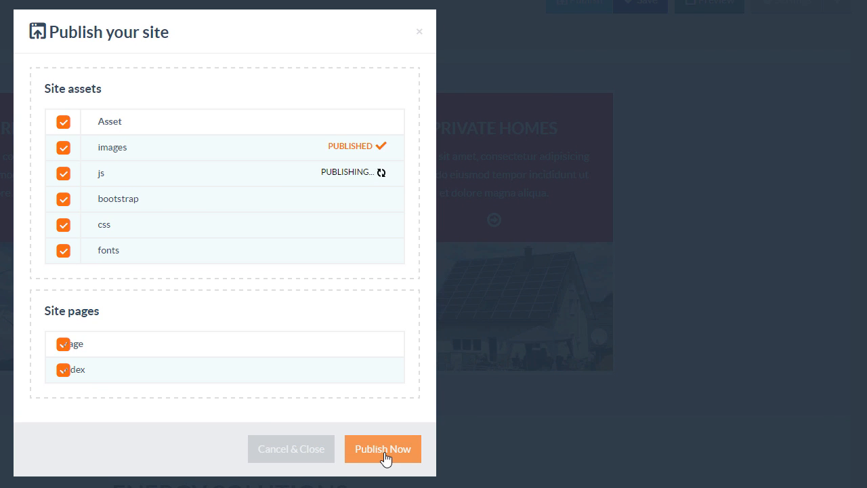